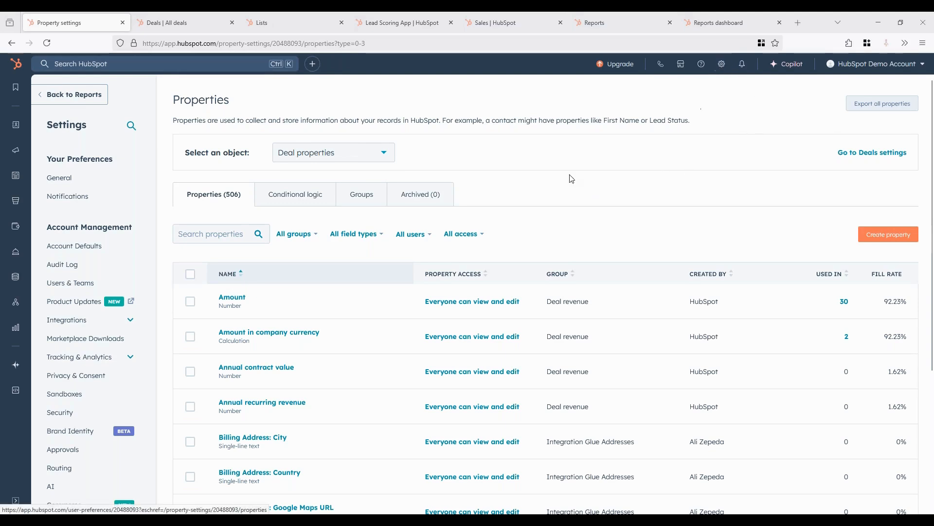
pyautogui.scroll(-1, 137, 276)
pyautogui.scroll(1, 128, 160)
pyautogui.scroll(-3, 59, 198)
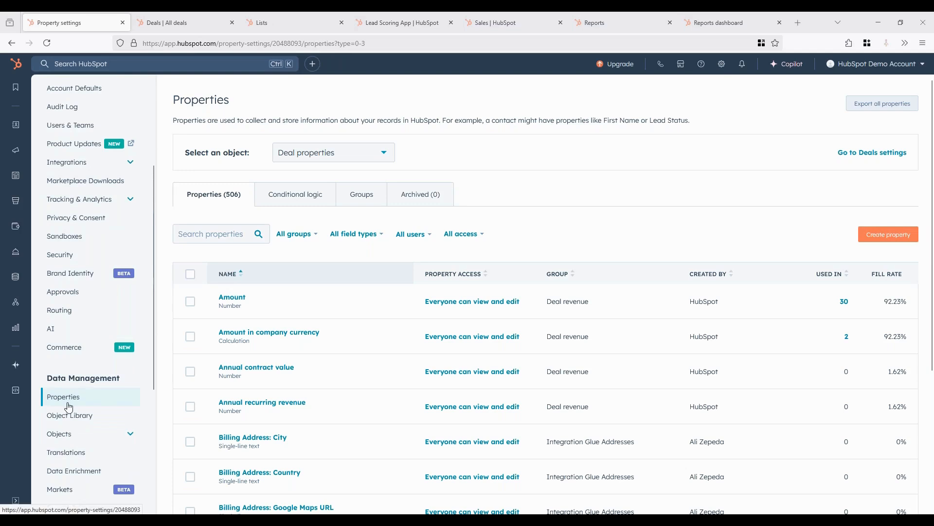
pyautogui.moveTo(272, 297)
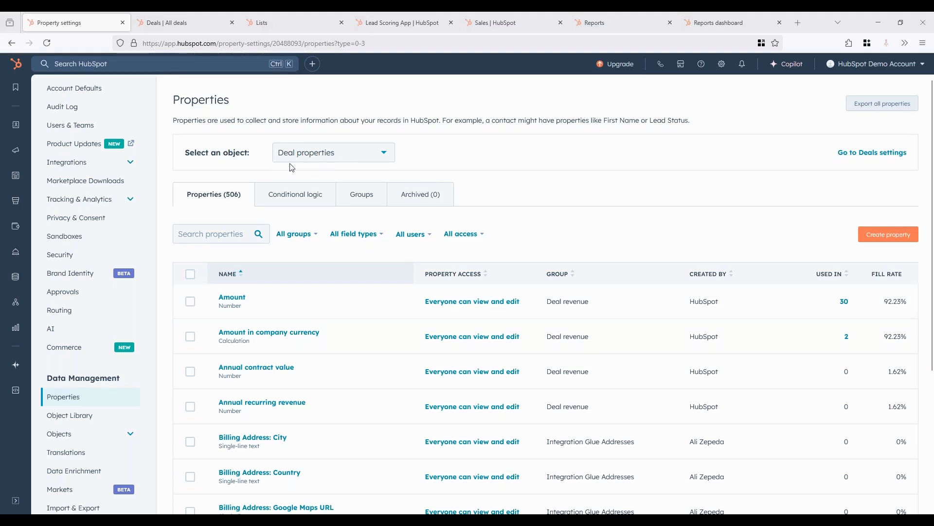
pyautogui.click(314, 161)
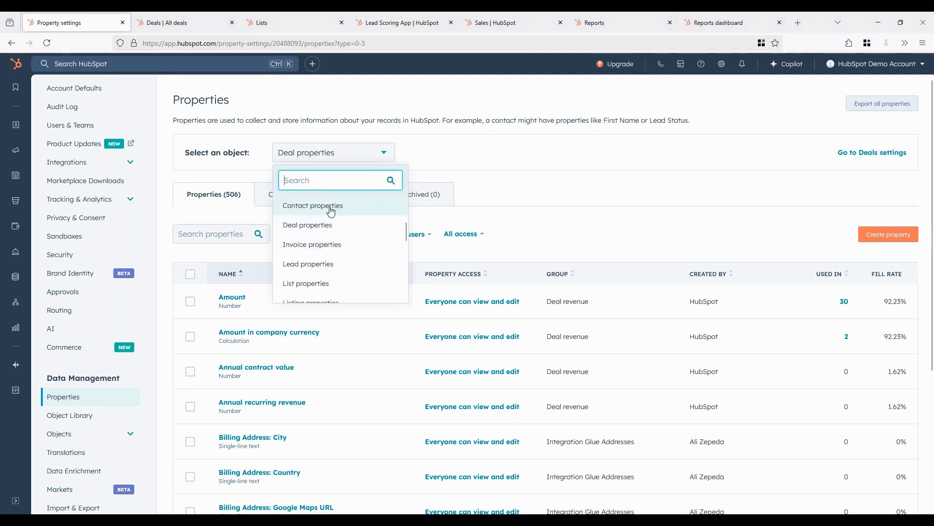
pyautogui.click(524, 173)
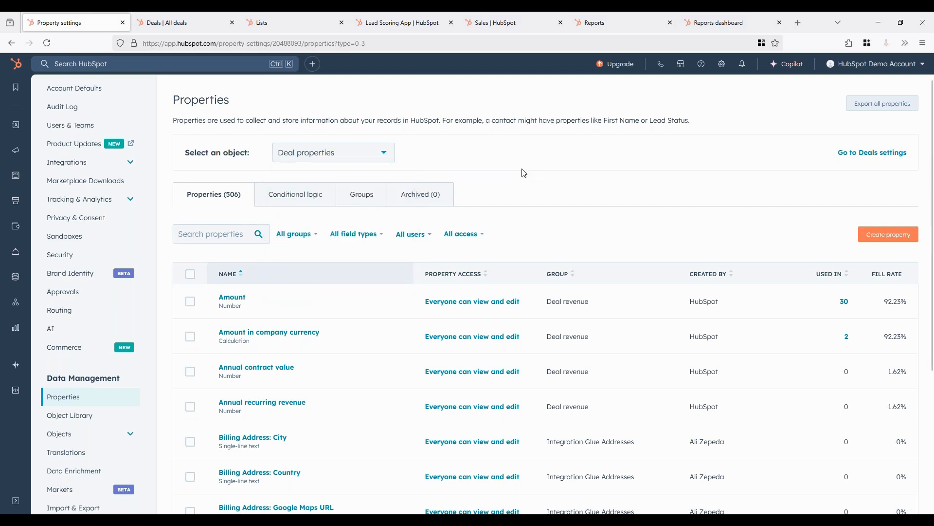
# Step: Start a new deal property and enter "Time Until Closure" as its label
pyautogui.click(884, 240)
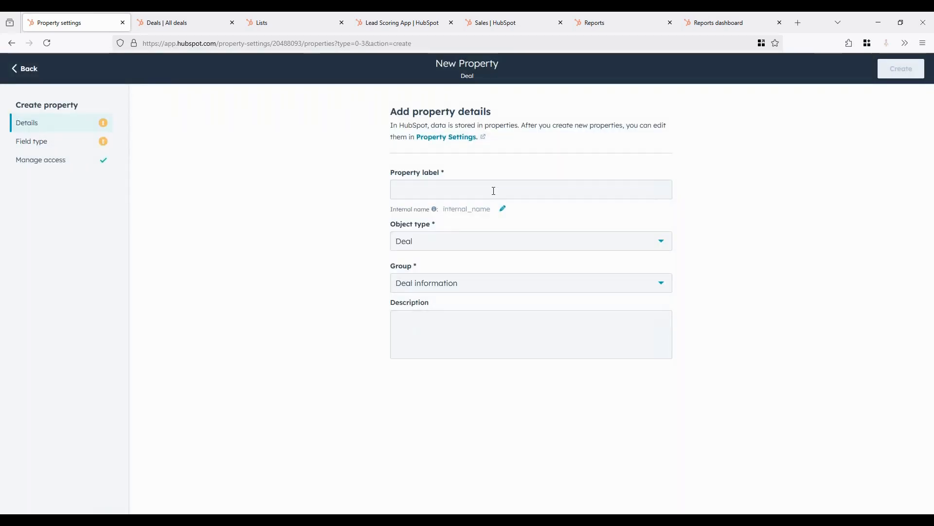
pyautogui.click(494, 190)
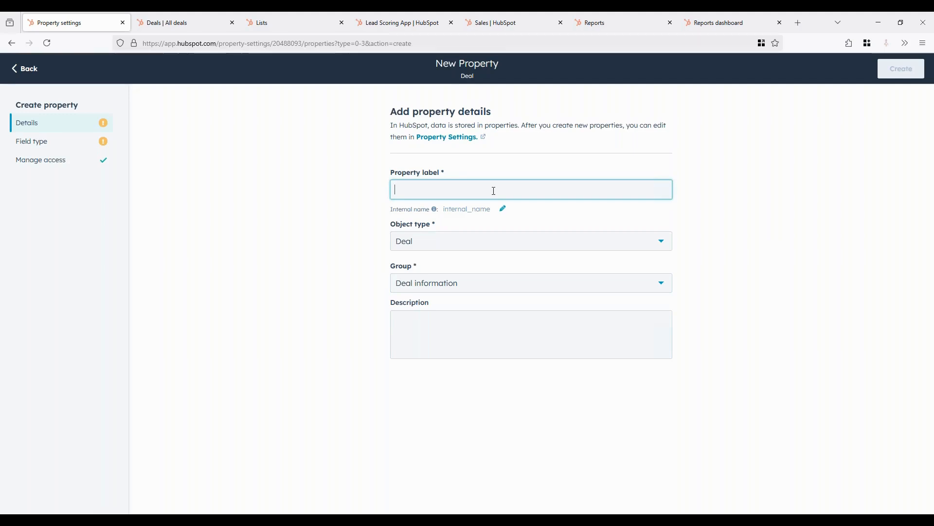
pyautogui.write('T')
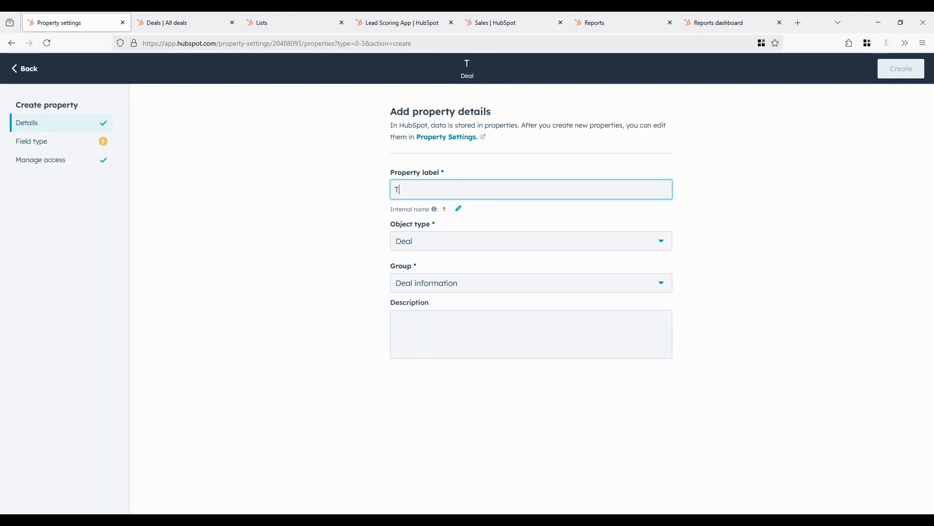
pyautogui.write('ime Until Closure')
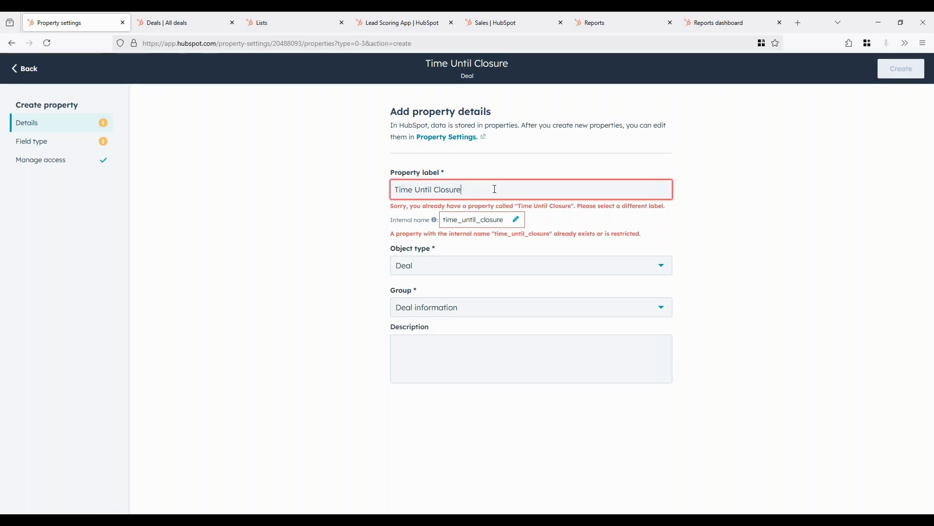
# Step: Change the new deal property's label to "Time Since Creation"
pyautogui.press('BackSpace')
pyautogui.press('BackSpace')
pyautogui.press('BackSpace')
pyautogui.press('BackSpace')
pyautogui.press('BackSpace')
pyautogui.press('BackSpace')
pyautogui.press('BackSpace')
pyautogui.press('BackSpace')
pyautogui.press('BackSpace')
pyautogui.press('BackSpace')
pyautogui.press('BackSpace')
pyautogui.press('BackSpace')
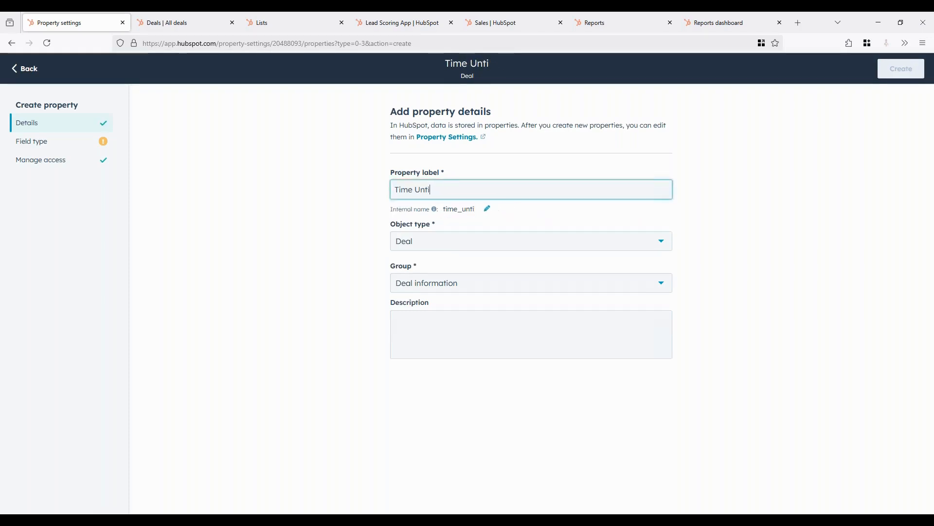
pyautogui.press('BackSpace')
pyautogui.press('BackSpace')
pyautogui.write('Si')
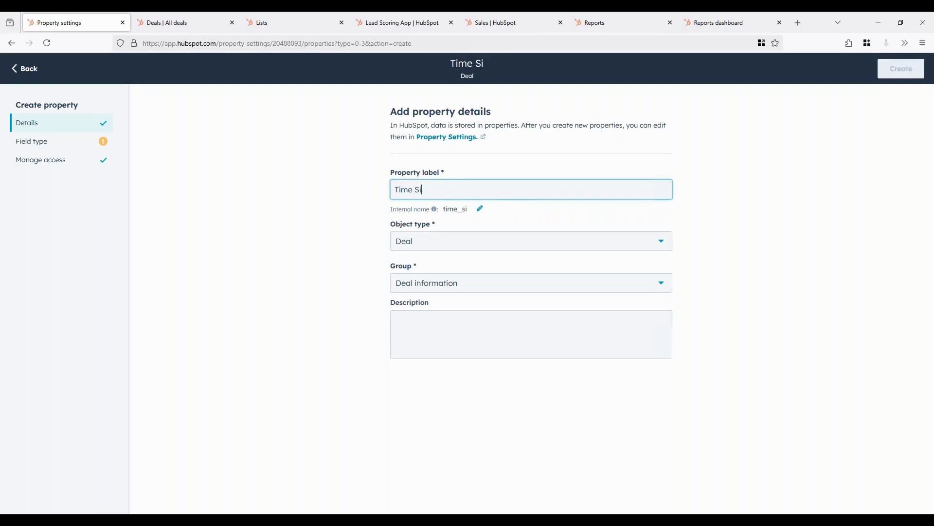
pyautogui.write('nce Creation')
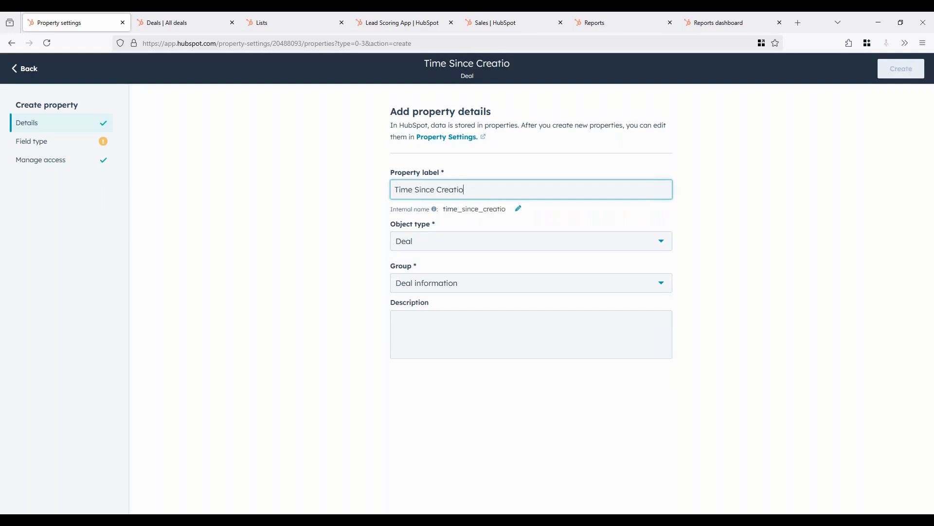
# Step: Set the field type of the Time Since Creation property to Calculation
pyautogui.click(65, 147)
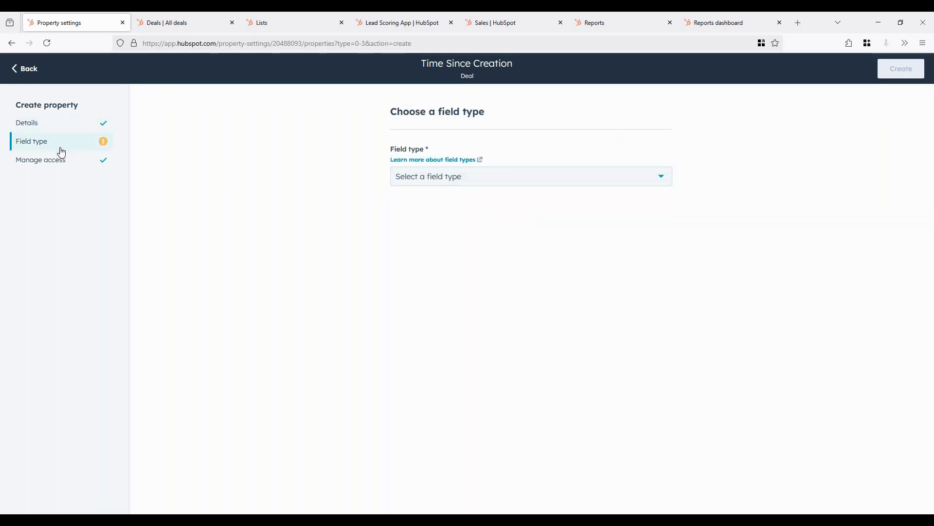
pyautogui.click(433, 183)
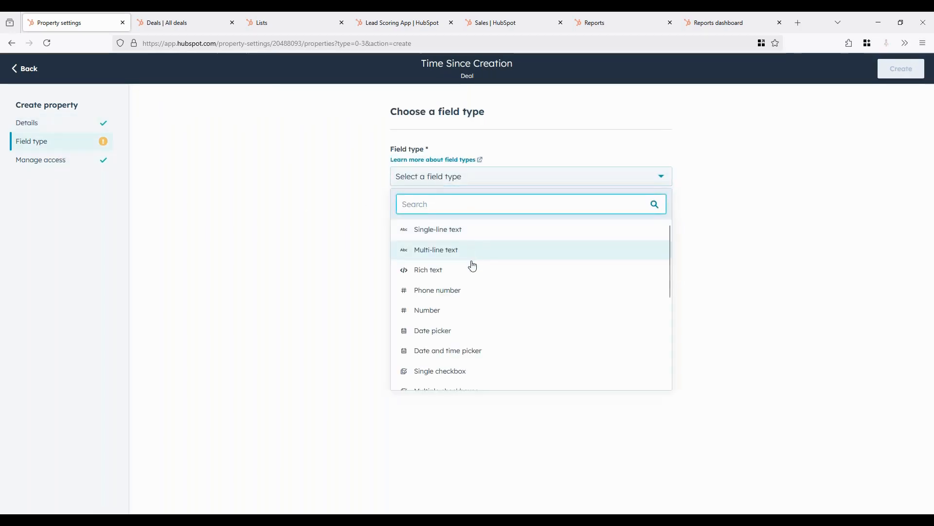
pyautogui.scroll(-3, 472, 270)
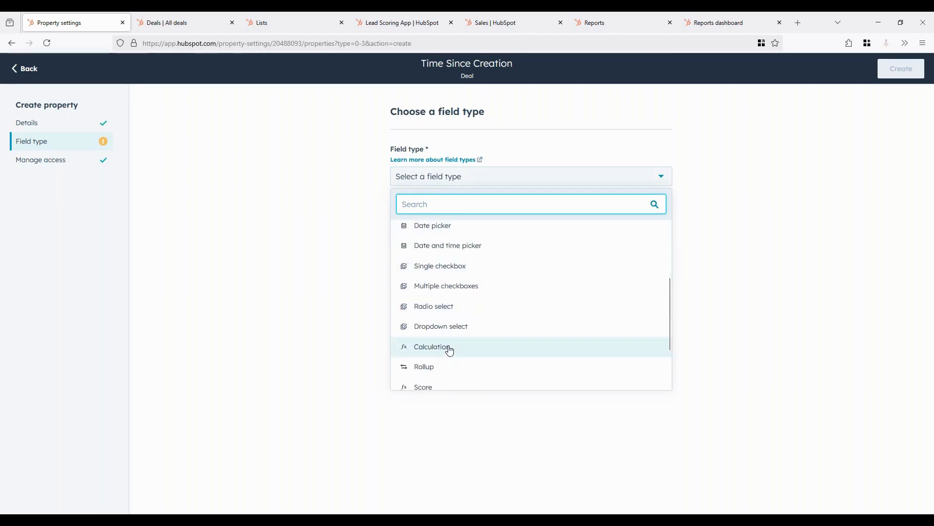
pyautogui.click(446, 347)
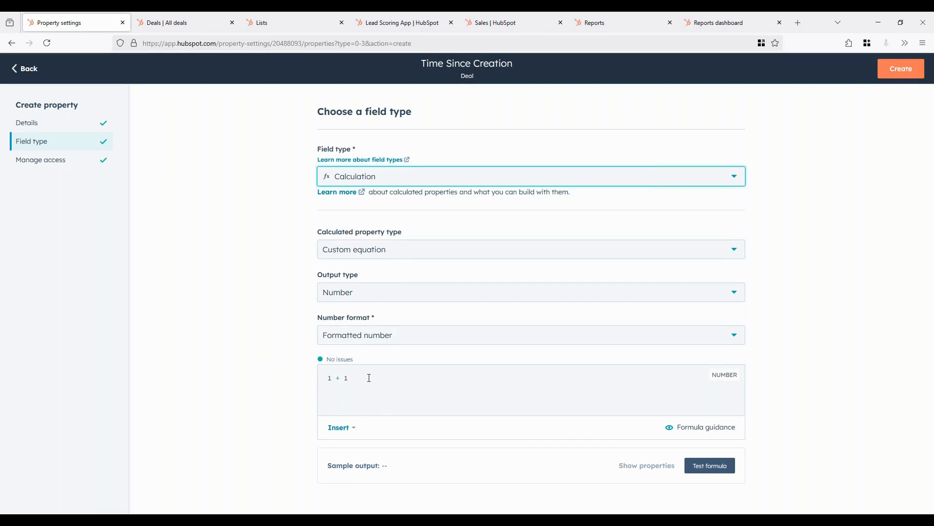
pyautogui.click(419, 178)
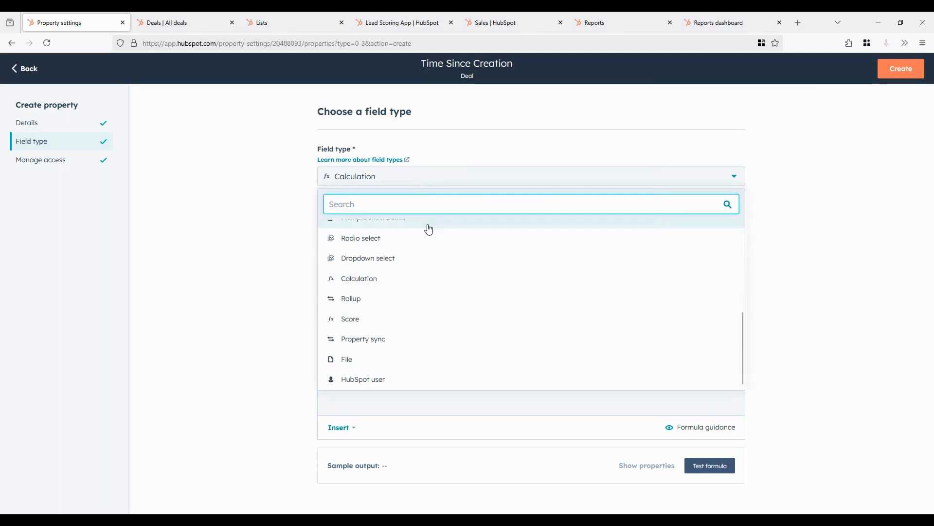
pyautogui.click(277, 181)
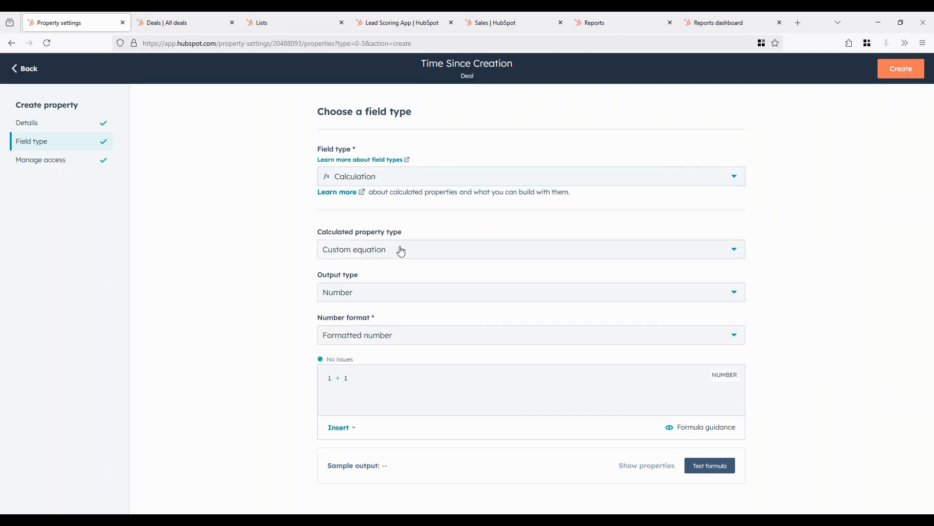
# Step: Make the calculation a Time since type with Create Date as the start date, and create the property
pyautogui.click(415, 255)
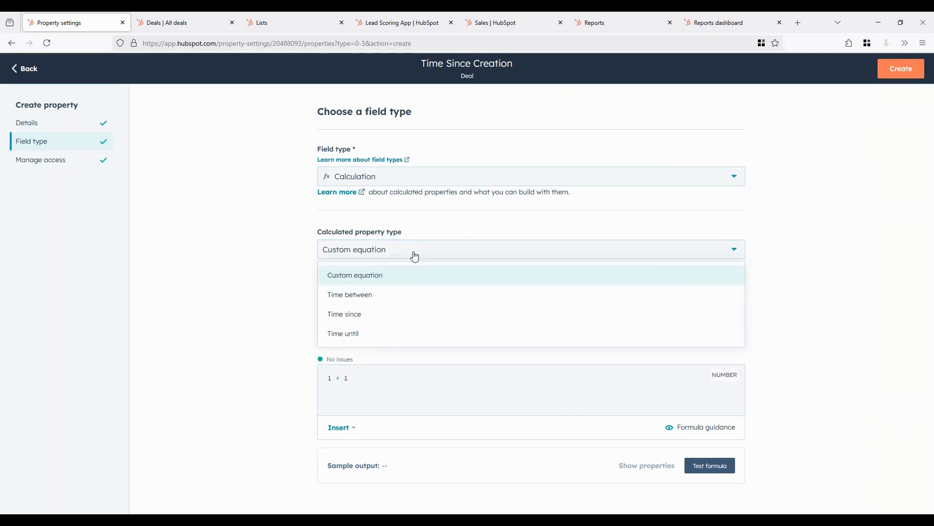
pyautogui.click(382, 321)
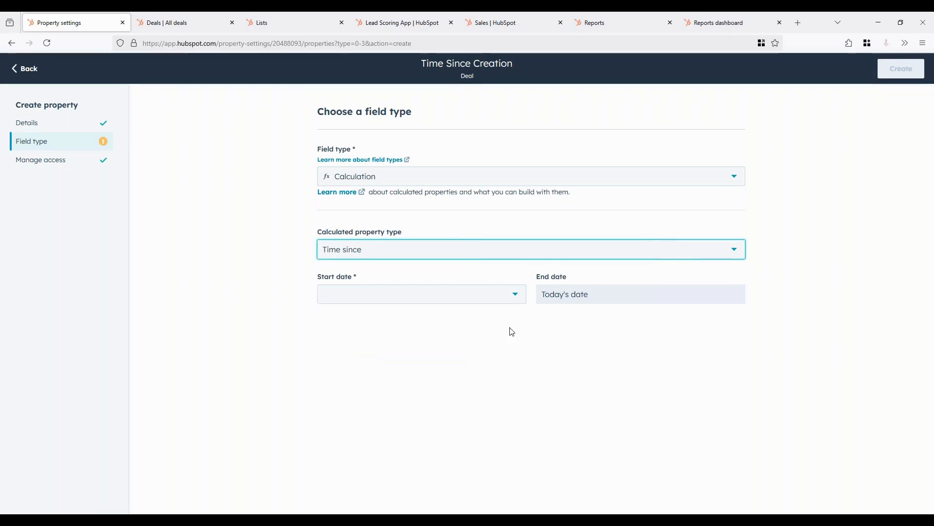
pyautogui.click(382, 298)
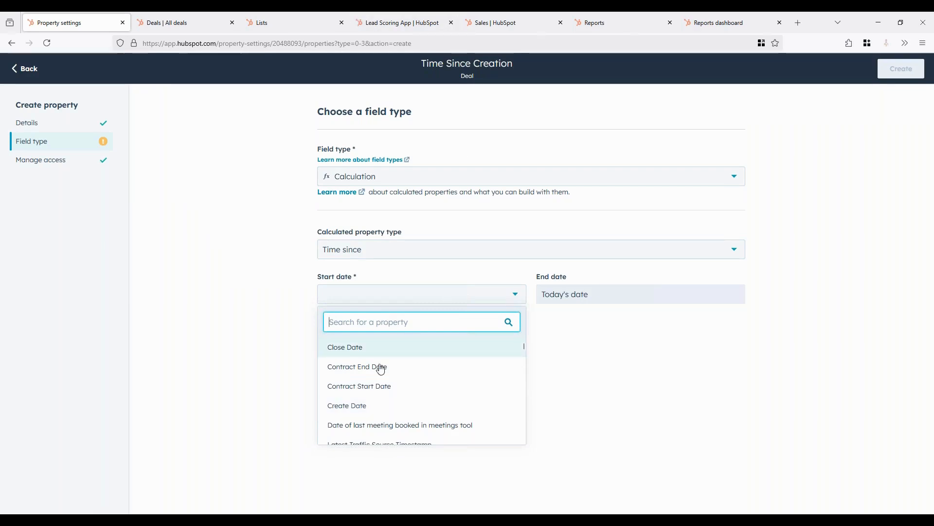
pyautogui.click(379, 408)
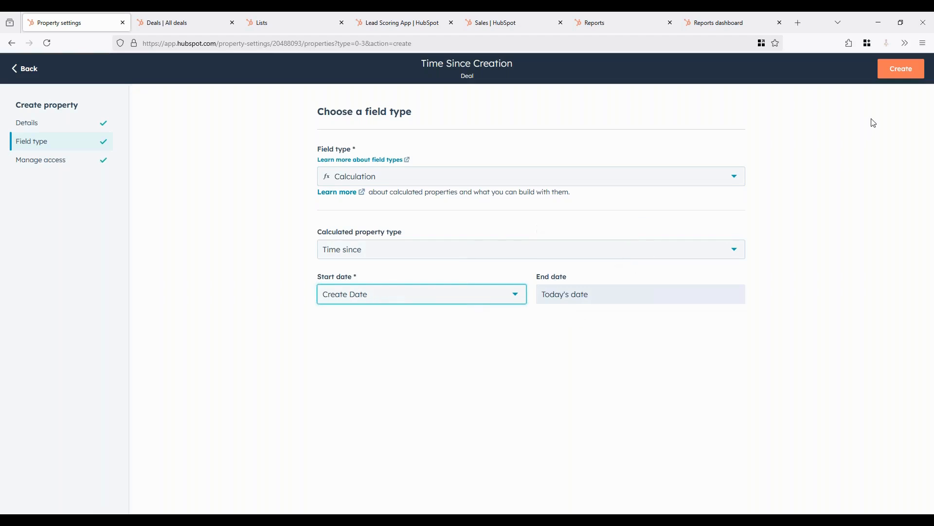
pyautogui.click(896, 75)
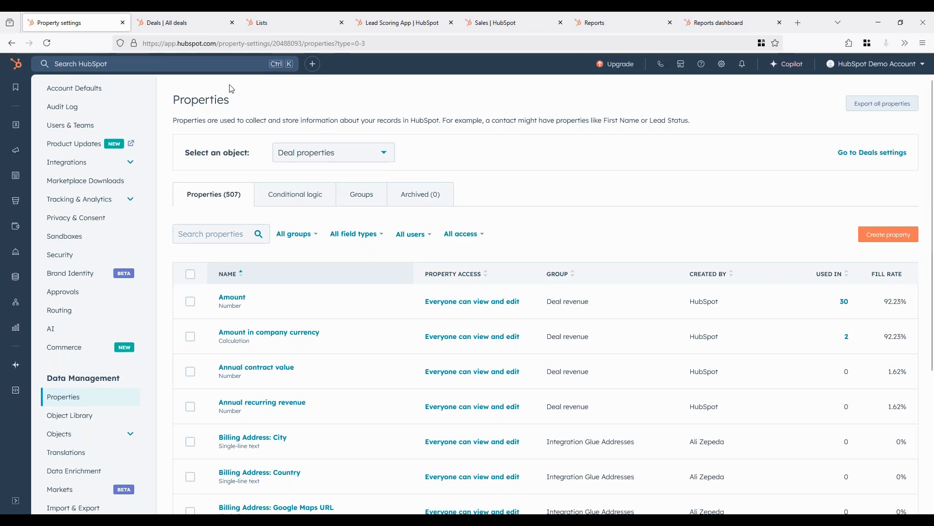
# Step: Switch to the All deals list and examine the preset date ranges offered by the Create date filter
pyautogui.click(187, 23)
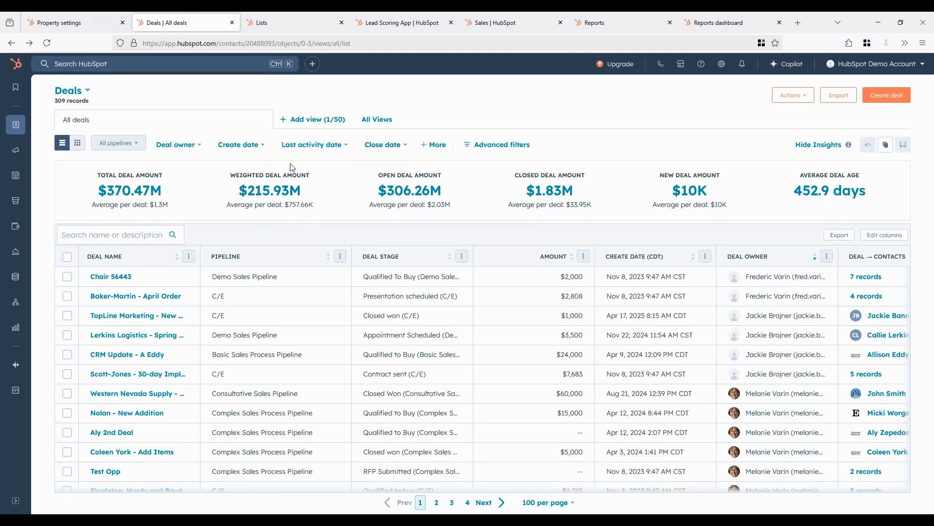
pyautogui.click(245, 146)
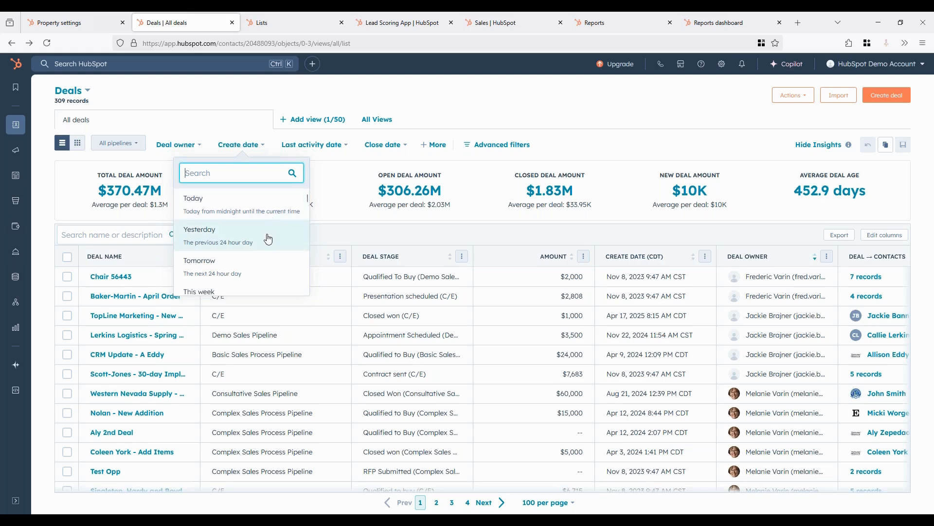
pyautogui.scroll(-2, 268, 241)
pyautogui.scroll(-3, 269, 242)
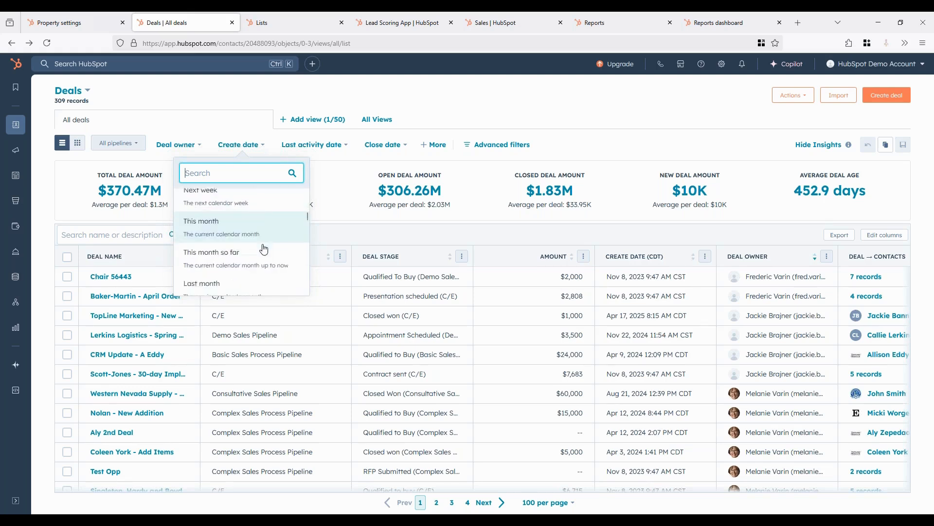
pyautogui.scroll(-5, 252, 251)
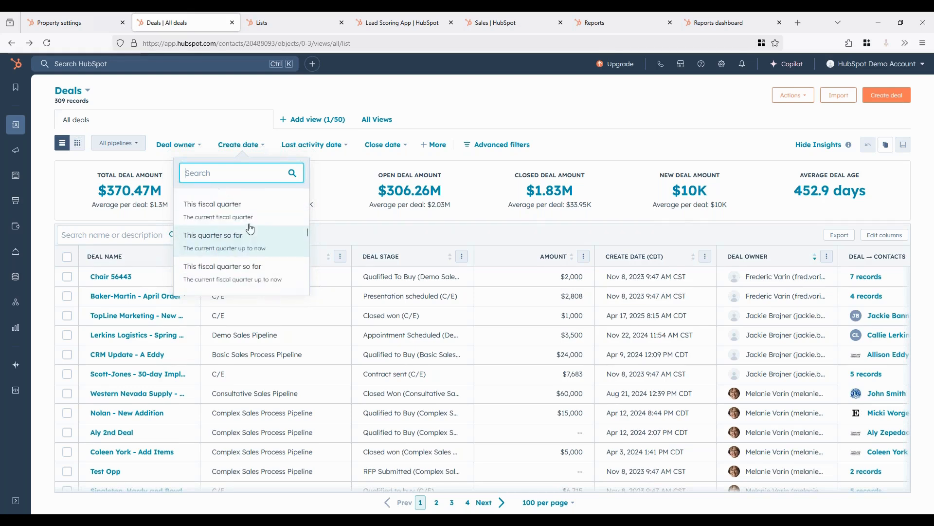
pyautogui.scroll(-5, 253, 235)
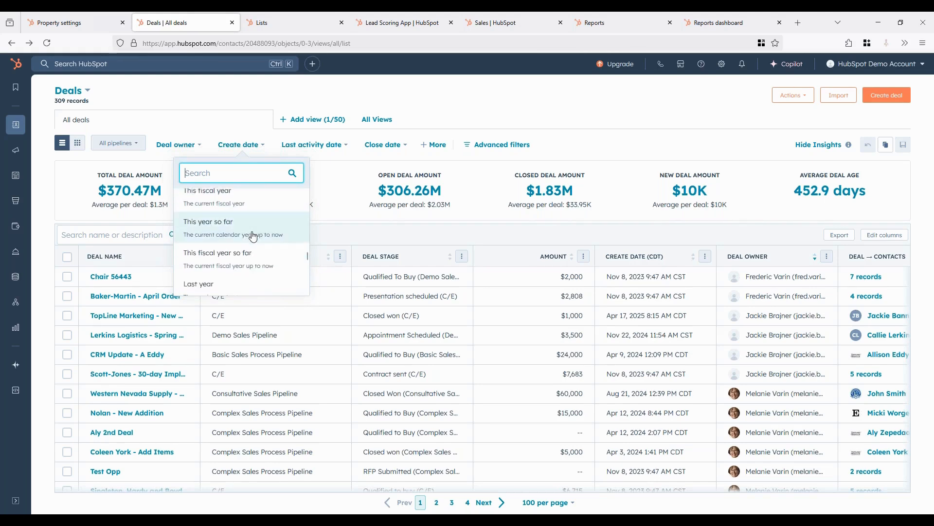
pyautogui.scroll(-5, 253, 239)
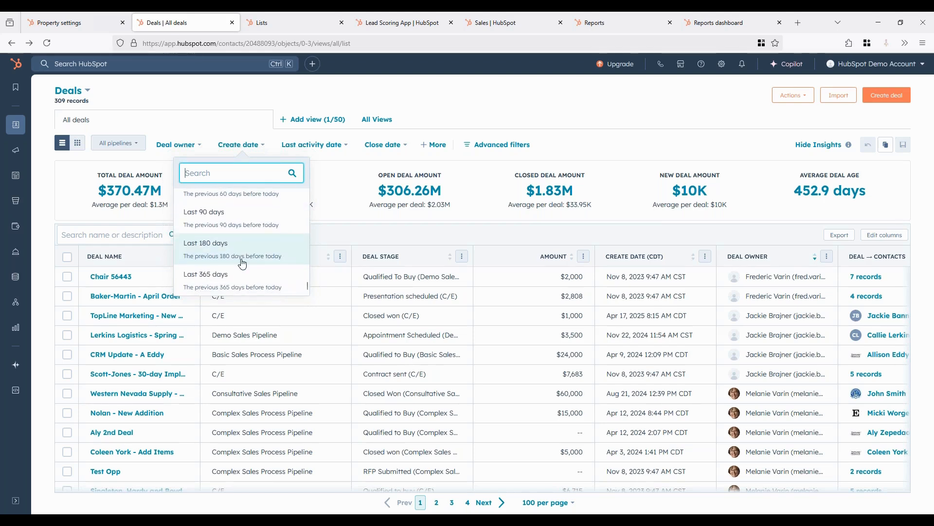
pyautogui.scroll(6, 244, 258)
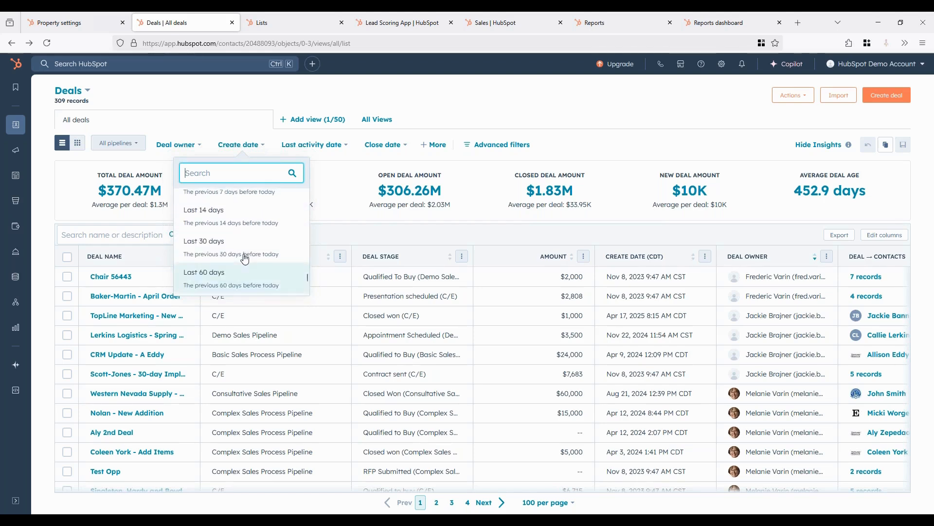
pyautogui.scroll(3, 245, 259)
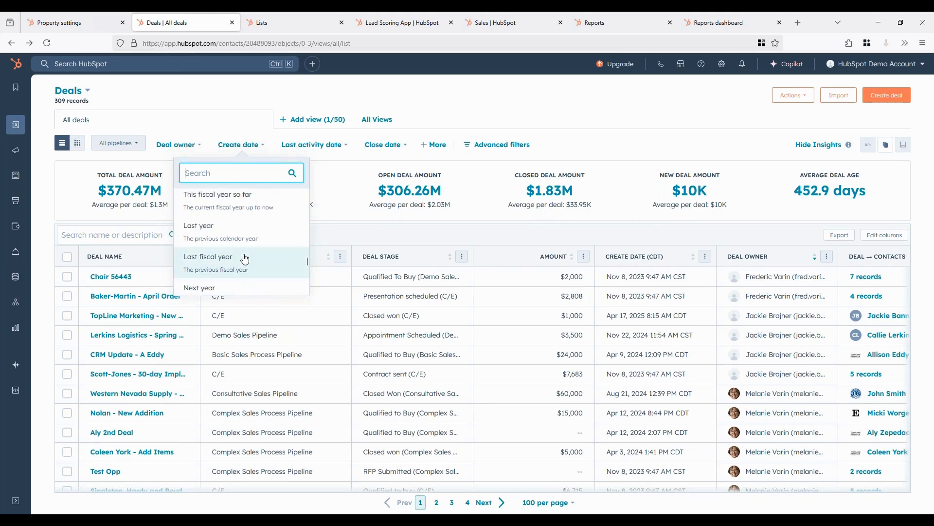
pyautogui.click(335, 179)
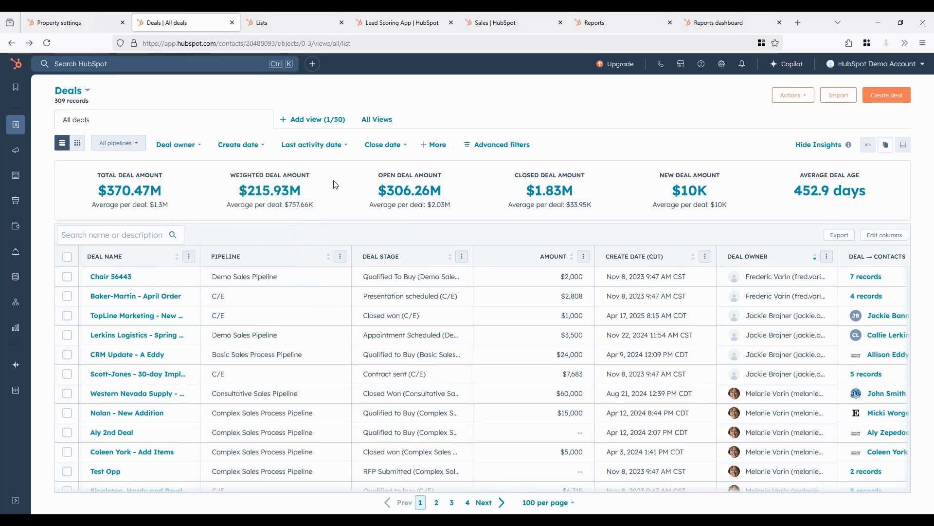
# Step: Add Time Until Closure as a quick filter on the All deals list
pyautogui.click(436, 145)
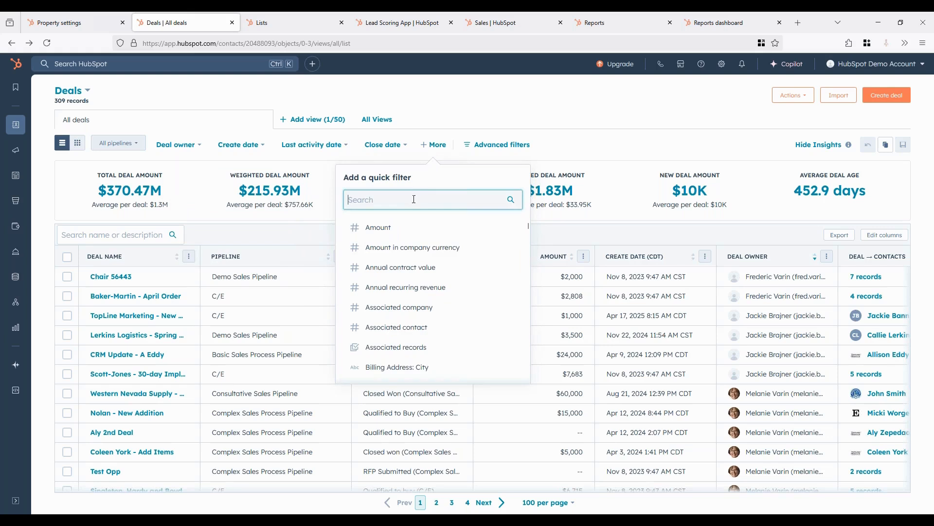
pyautogui.write('time until')
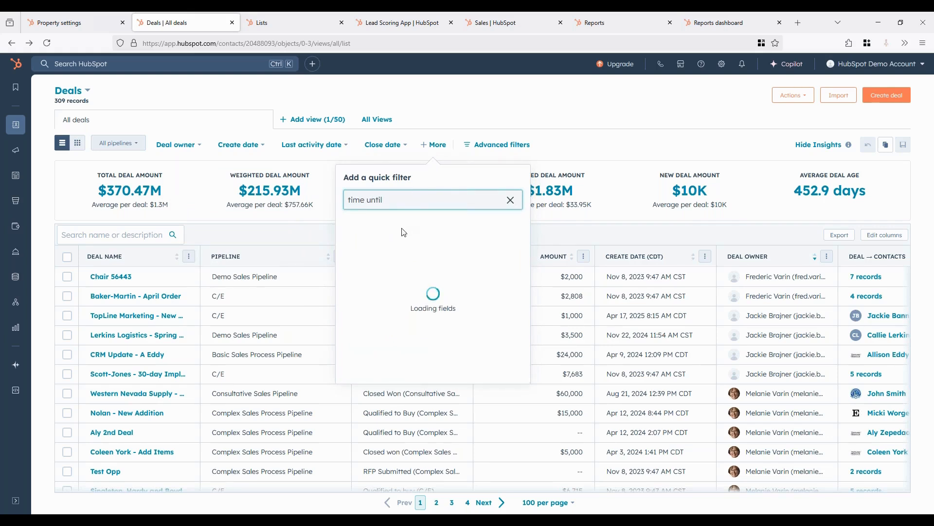
pyautogui.click(391, 241)
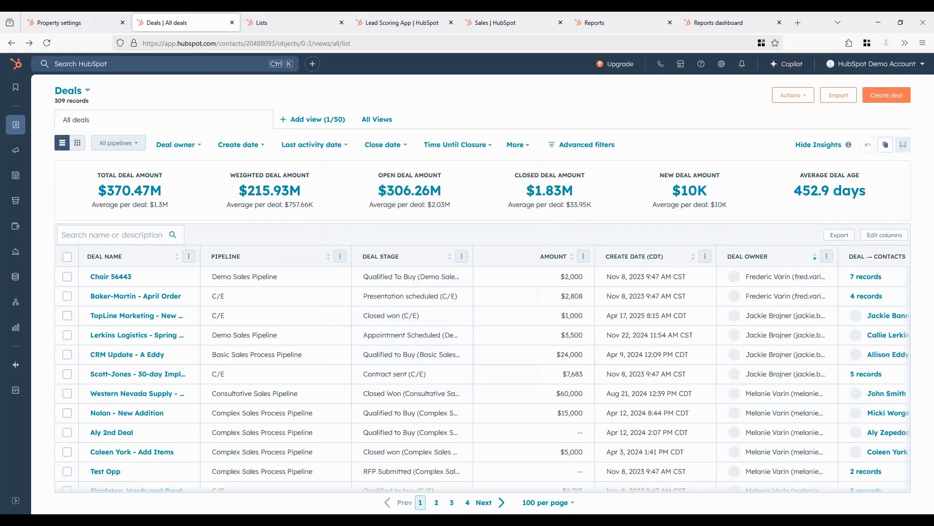
# Step: Filter the deals to a Time Until Closure of less than 60 days and dismiss the feedback survey
pyautogui.click(478, 151)
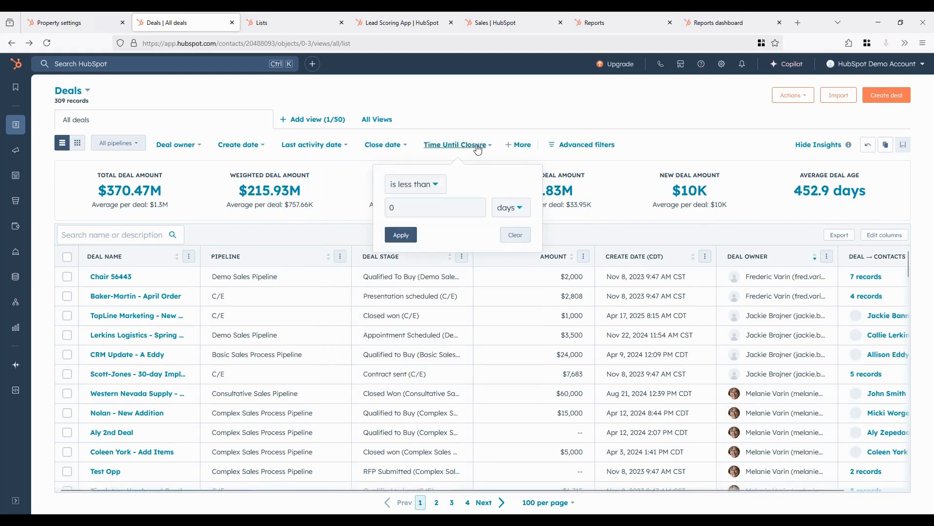
pyautogui.click(435, 185)
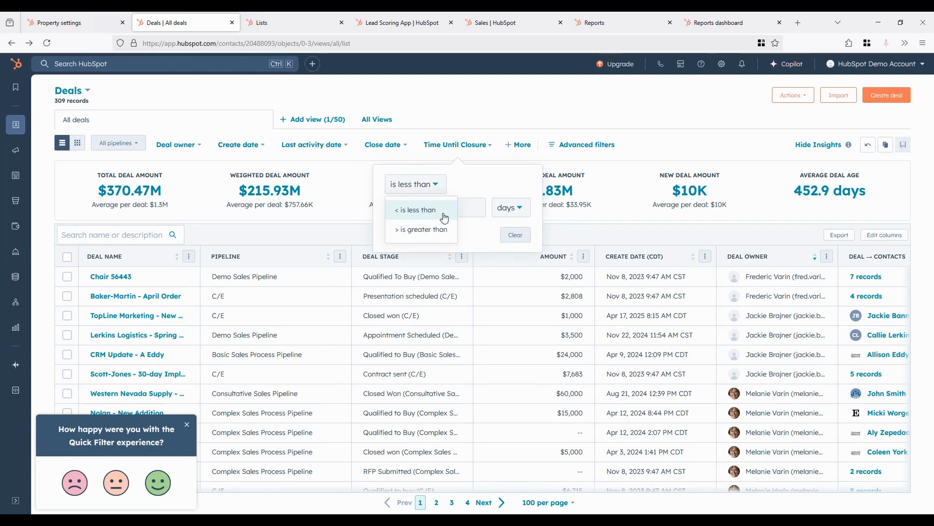
pyautogui.click(424, 209)
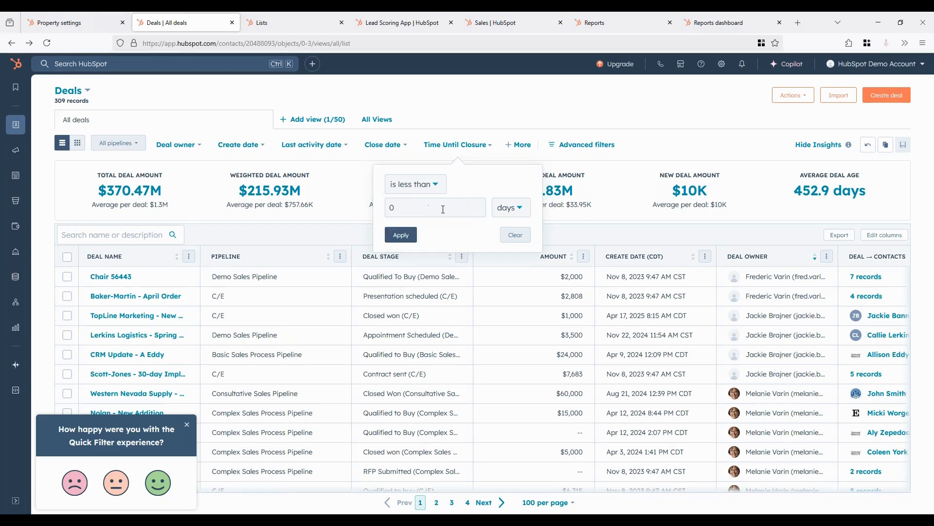
pyautogui.click(444, 209)
pyautogui.write('60')
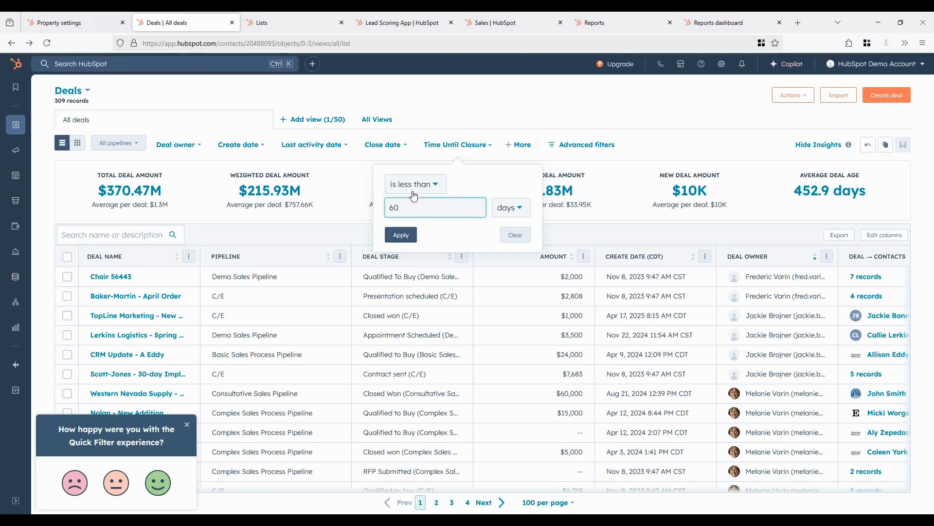
pyautogui.click(401, 235)
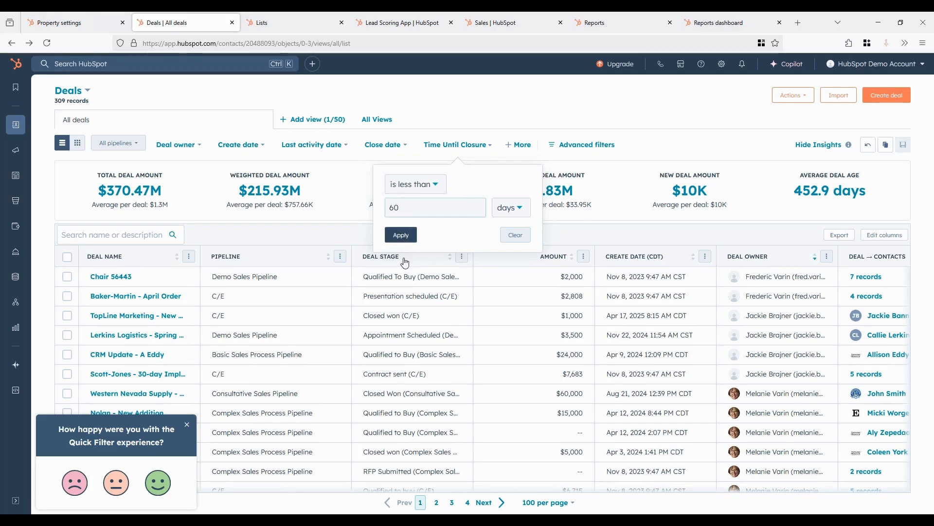
pyautogui.click(187, 424)
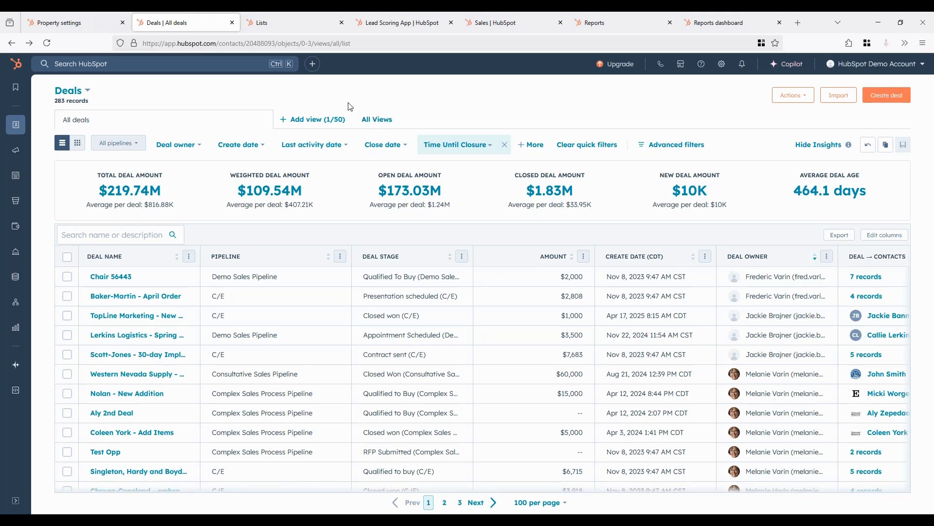
# Step: Switch to the Lists page and open the HubSpot Webinar Example list
pyautogui.click(297, 25)
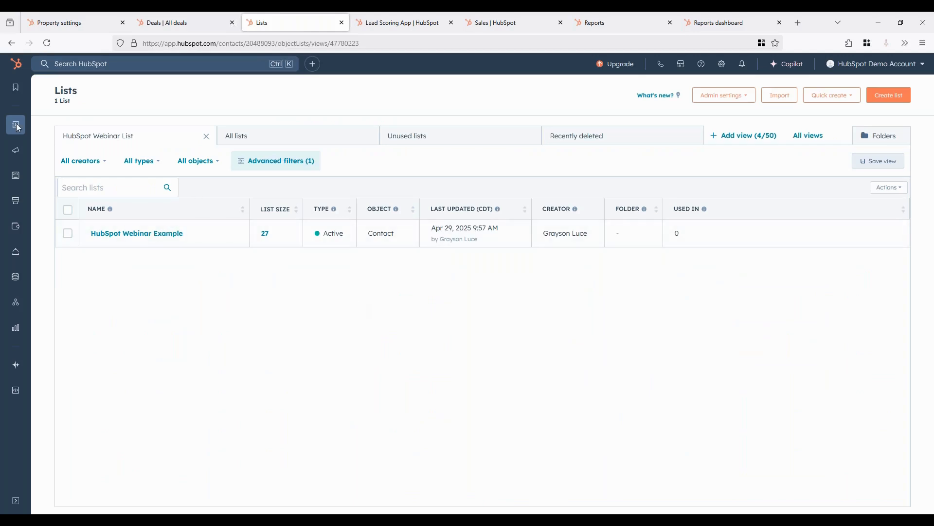
pyautogui.moveTo(14, 125)
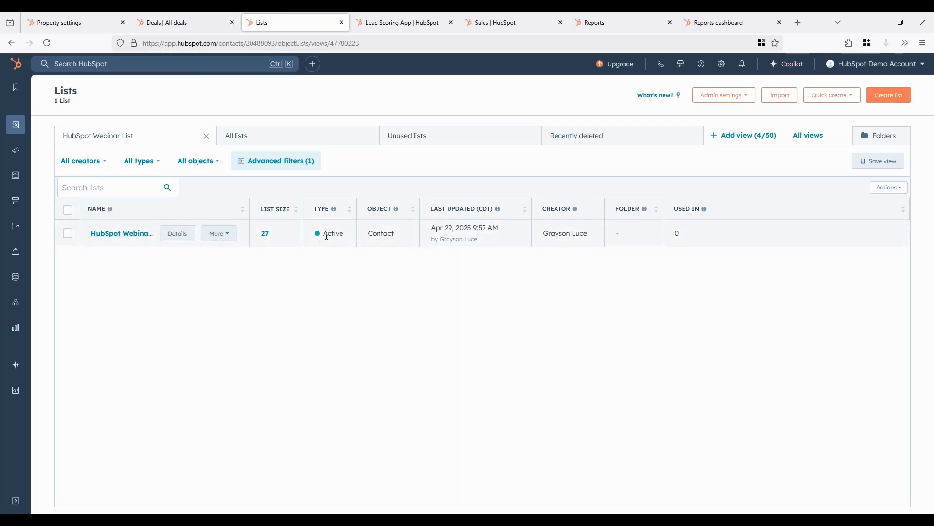
pyautogui.click(121, 233)
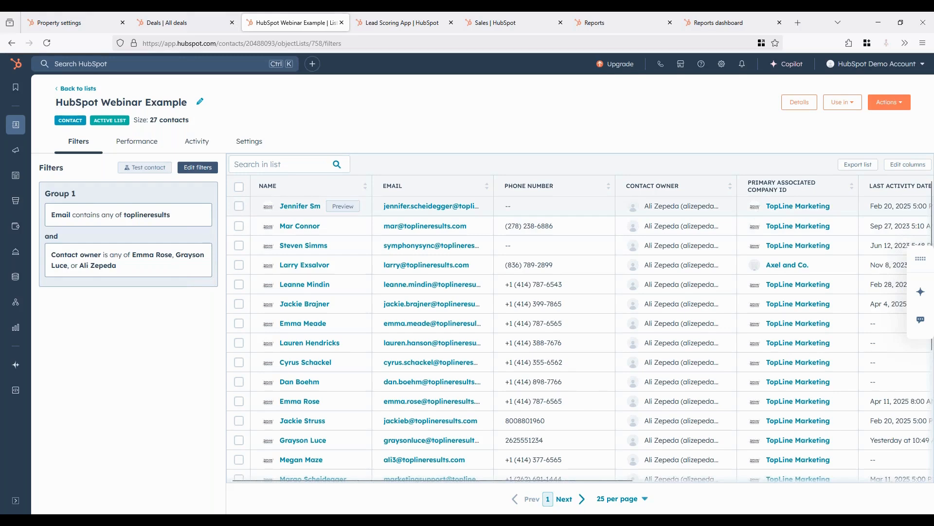
# Step: Exclude the first contact from the HubSpot Webinar Example list and reprocess the list
pyautogui.click(239, 207)
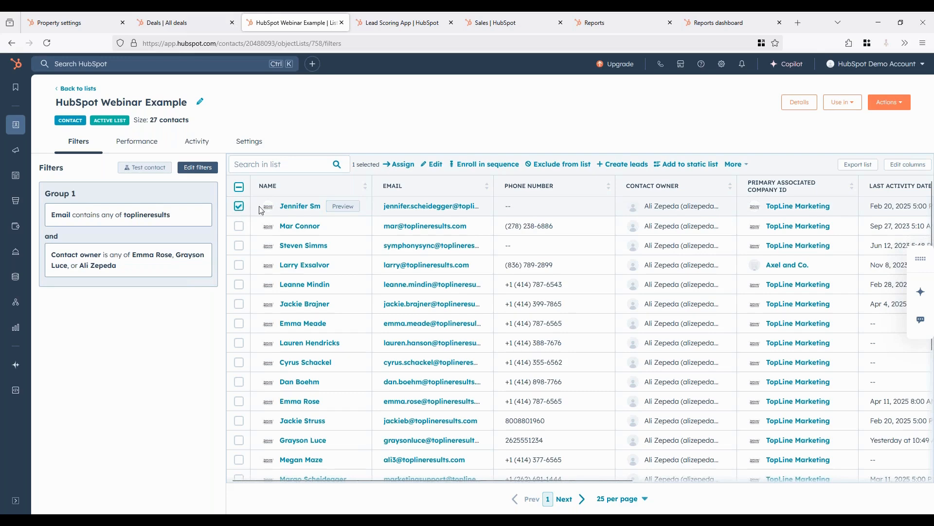
pyautogui.click(557, 165)
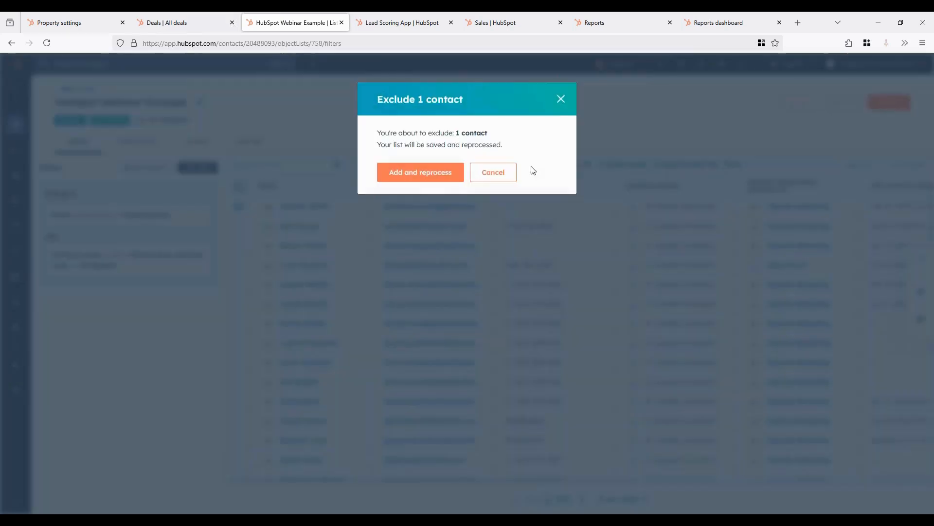
pyautogui.click(420, 173)
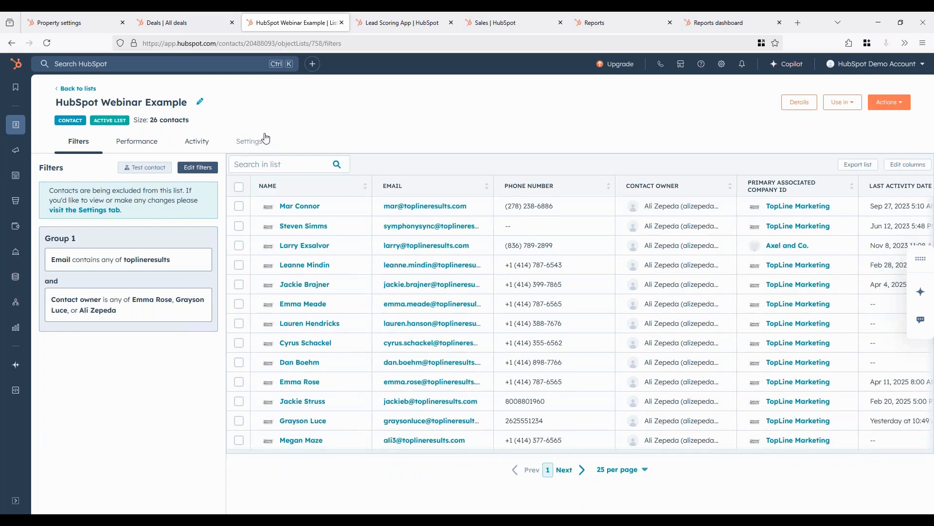
# Step: Examine the webinar list's Exclusions settings and the contacts that can be chosen for exclusion
pyautogui.click(248, 144)
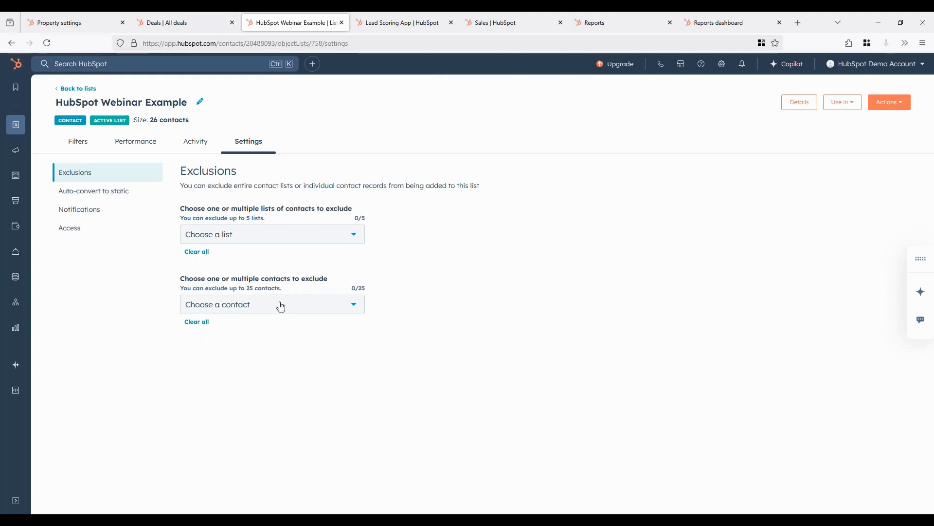
pyautogui.click(305, 309)
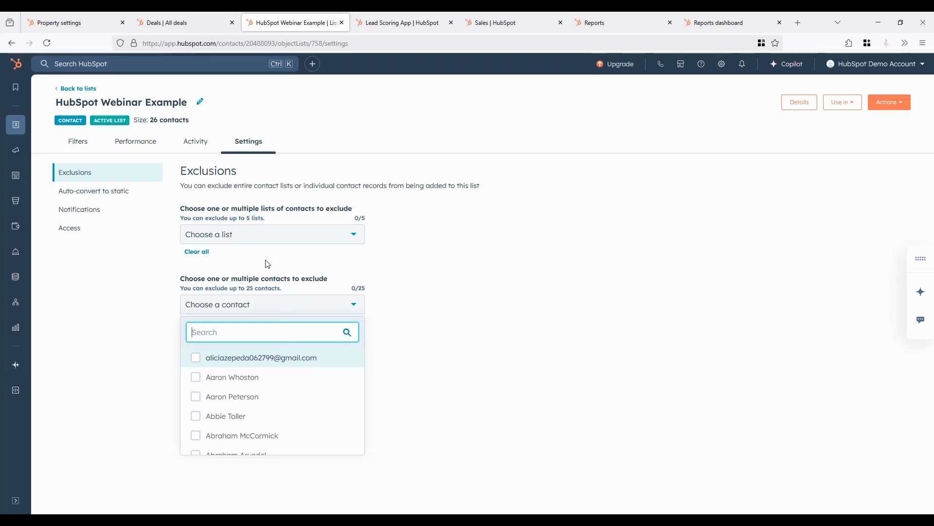
pyautogui.click(396, 303)
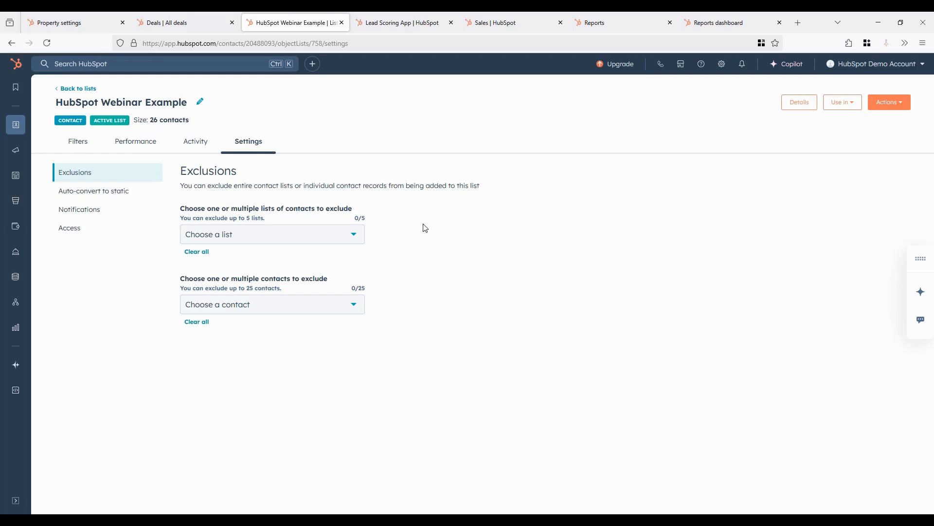
# Step: Switch to Lead Scoring and examine the engagement, fit and combined score types offered for a new contact score, without creating one
pyautogui.click(397, 28)
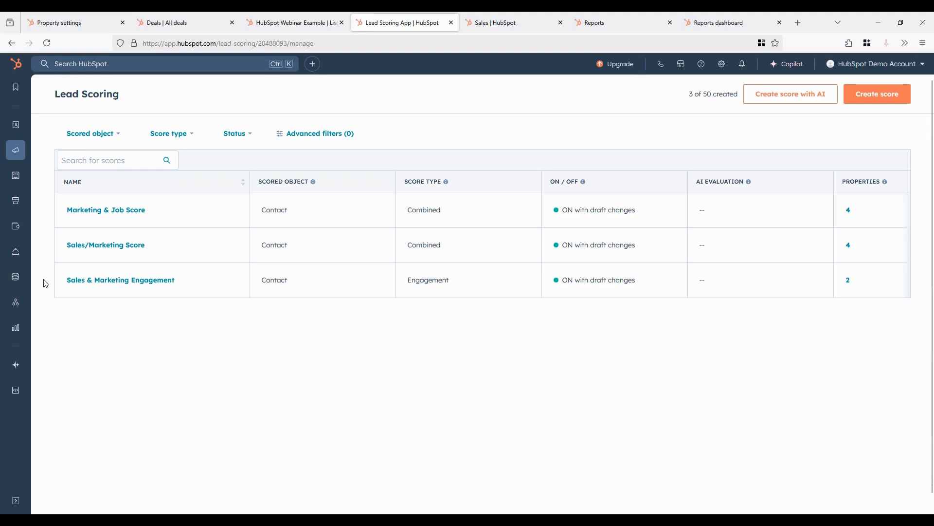
pyautogui.moveTo(15, 153)
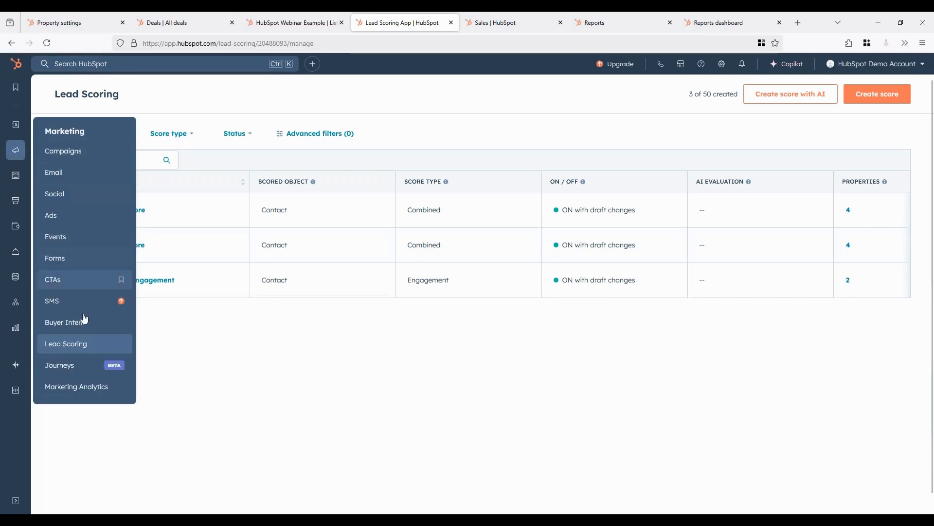
pyautogui.click(65, 349)
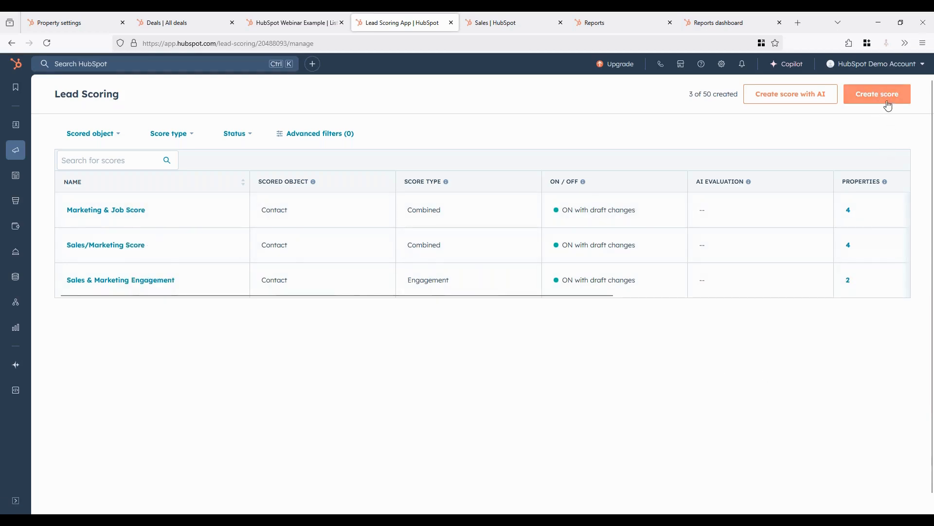
pyautogui.click(883, 99)
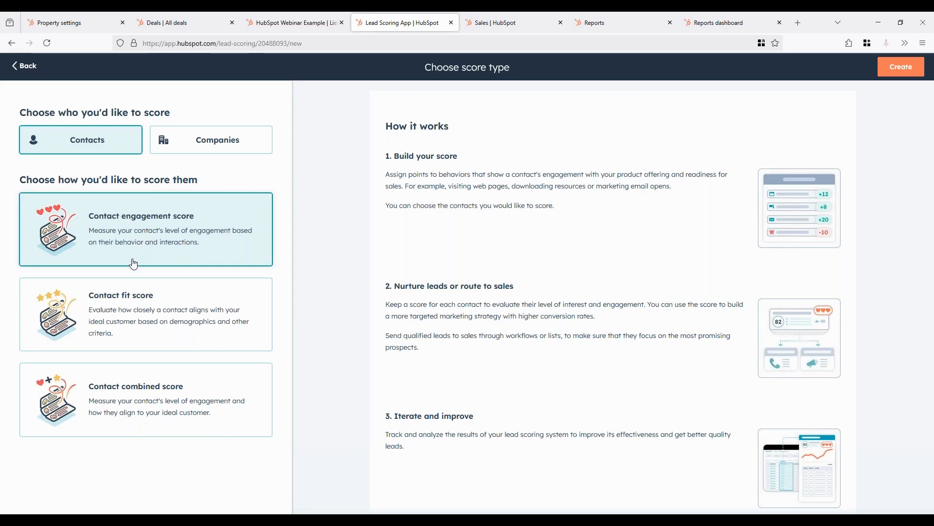
pyautogui.click(129, 313)
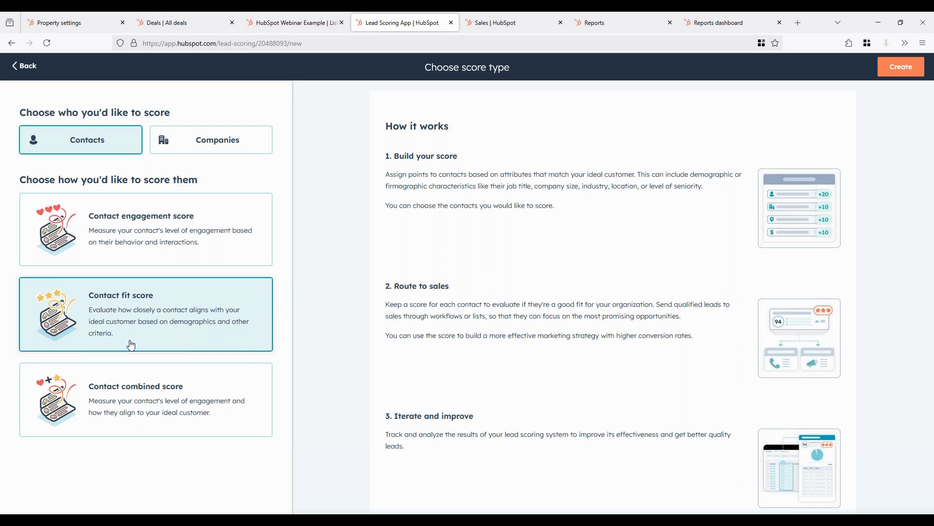
pyautogui.click(103, 422)
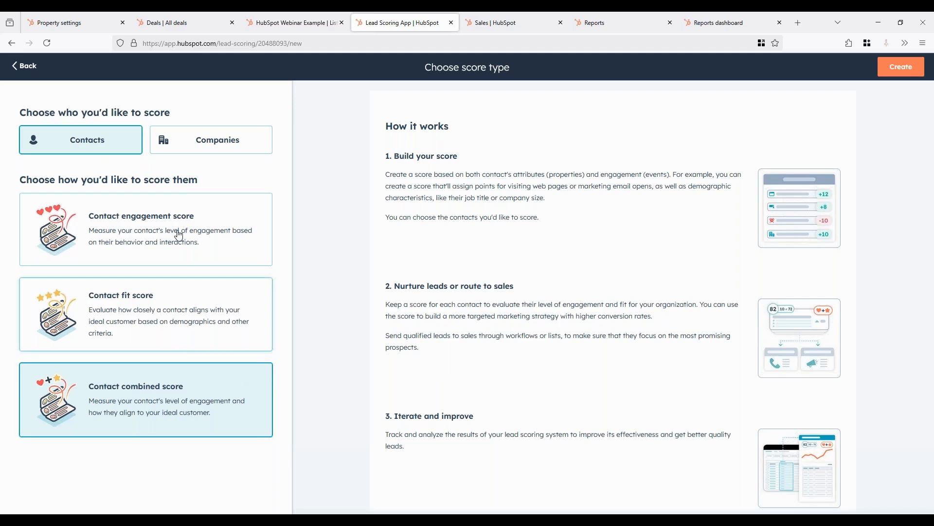
pyautogui.click(30, 66)
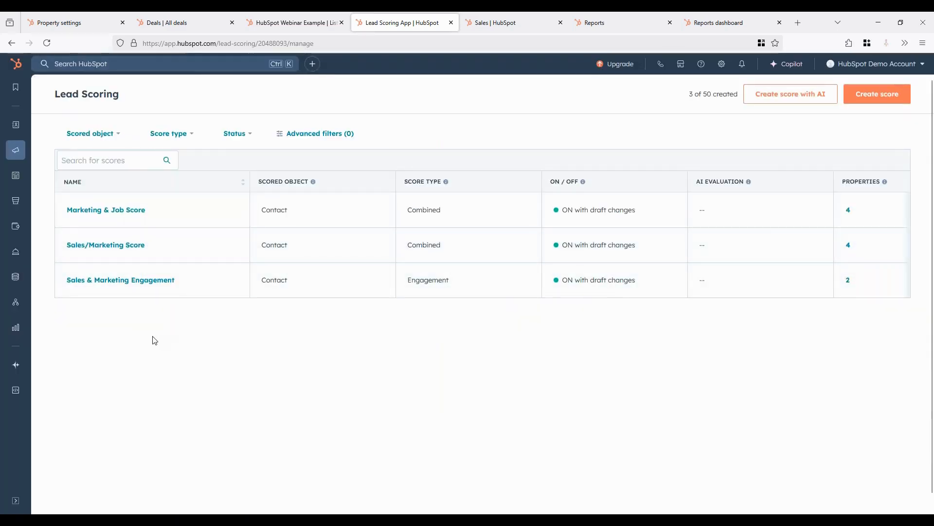
# Step: Examine the overview and score distribution of the Marketing & Job Score, then return to all scores
pyautogui.click(103, 216)
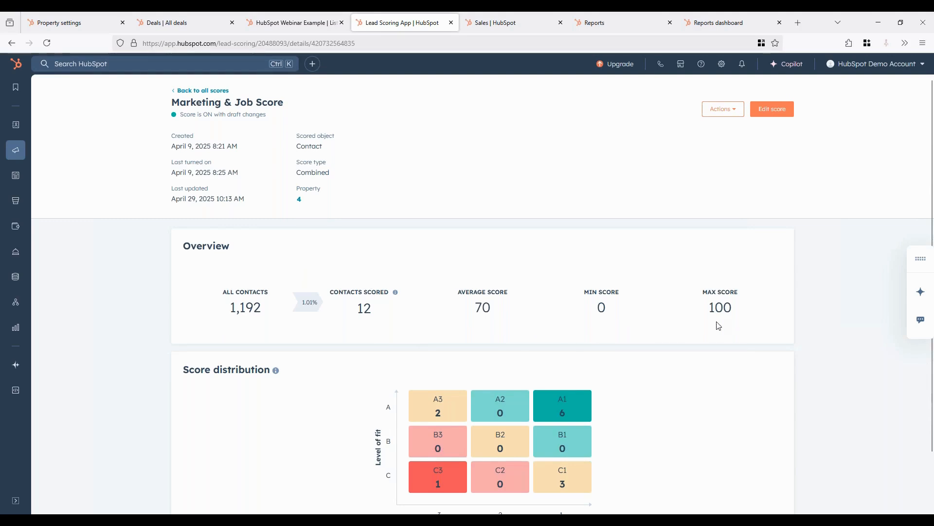
pyautogui.scroll(-2, 584, 360)
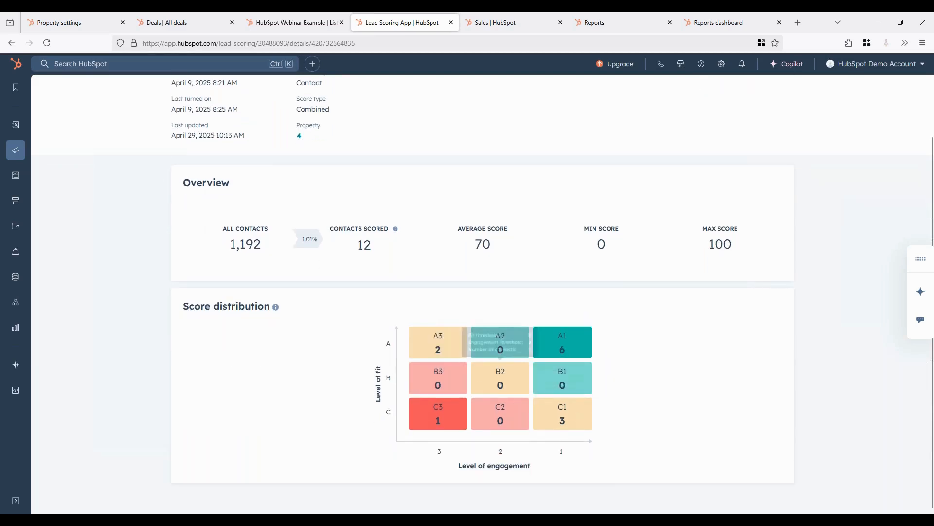
pyautogui.scroll(2, 659, 403)
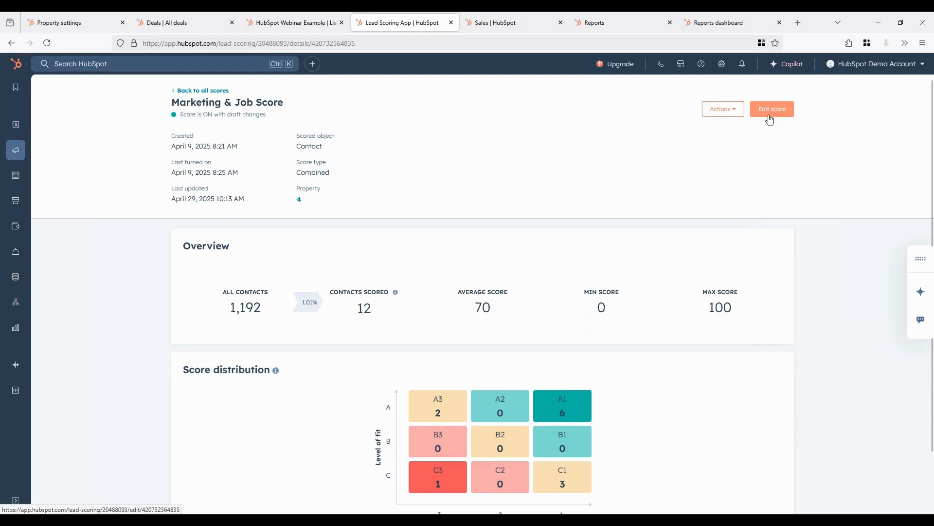
pyautogui.click(199, 91)
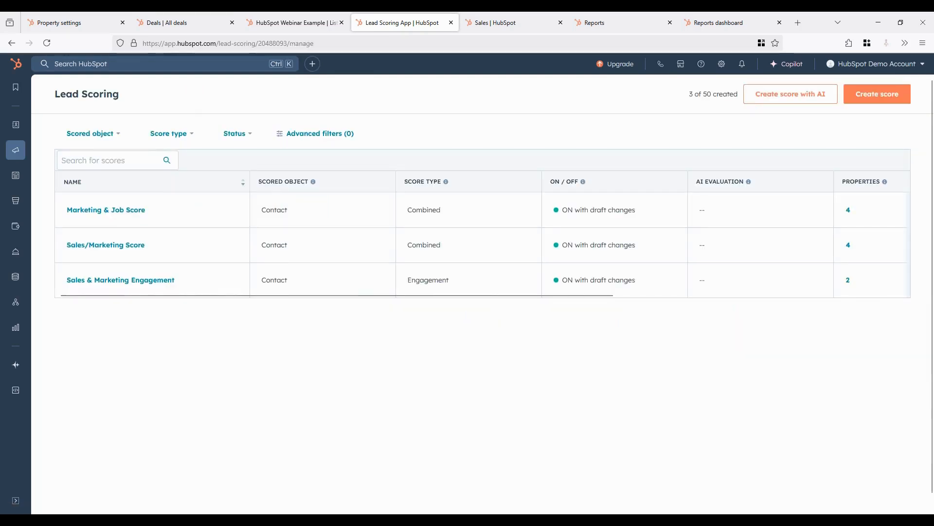
# Step: Open the Marketing & Job Score for editing and view the available score limit options without changing the limit
pyautogui.moveTo(174, 215)
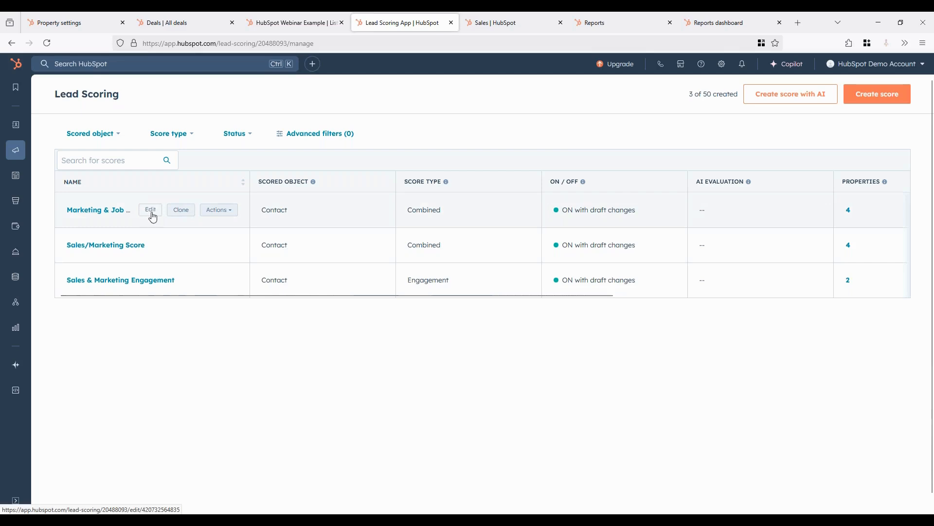
pyautogui.click(151, 212)
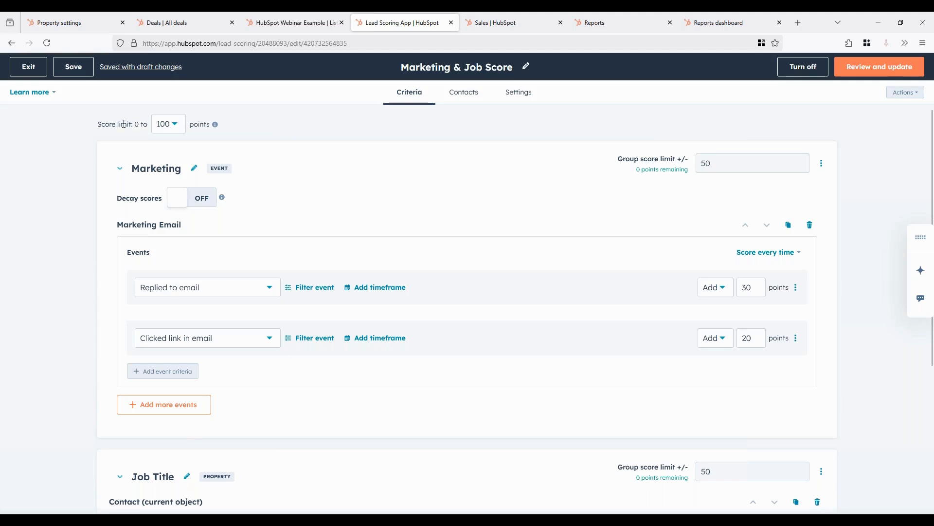
pyautogui.click(176, 126)
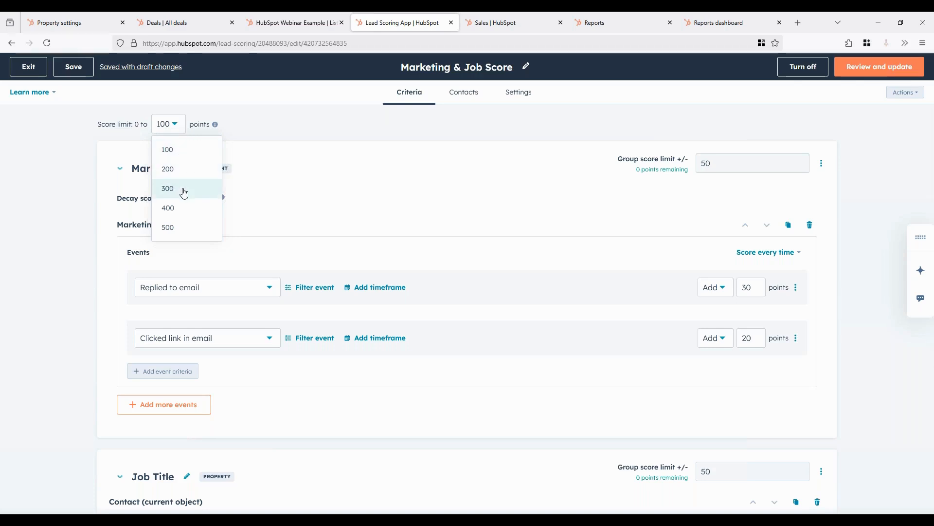
pyautogui.click(266, 128)
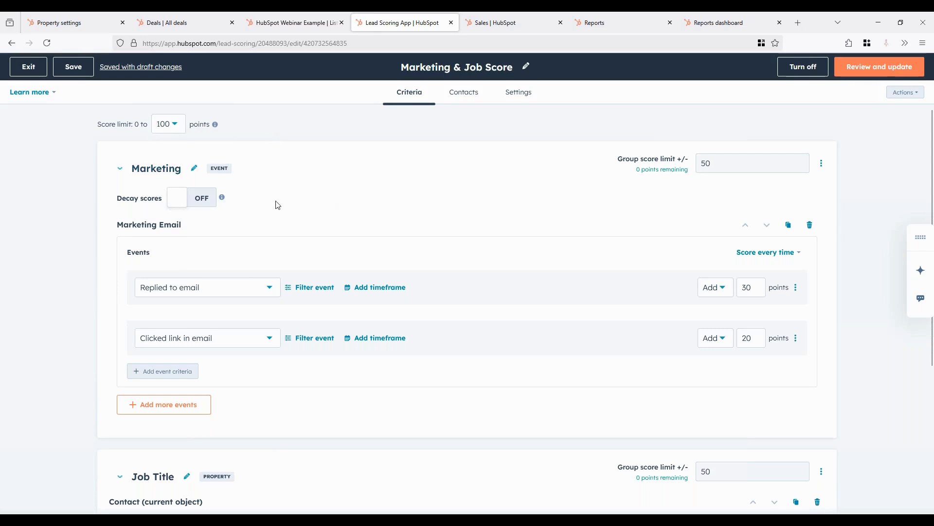
# Step: Review the Marketing and Job Title criteria groups of the score and collapse the Job Title group
pyautogui.scroll(-1, 275, 202)
pyautogui.scroll(1, 263, 207)
pyautogui.scroll(-3, 272, 375)
pyautogui.scroll(-2, 277, 365)
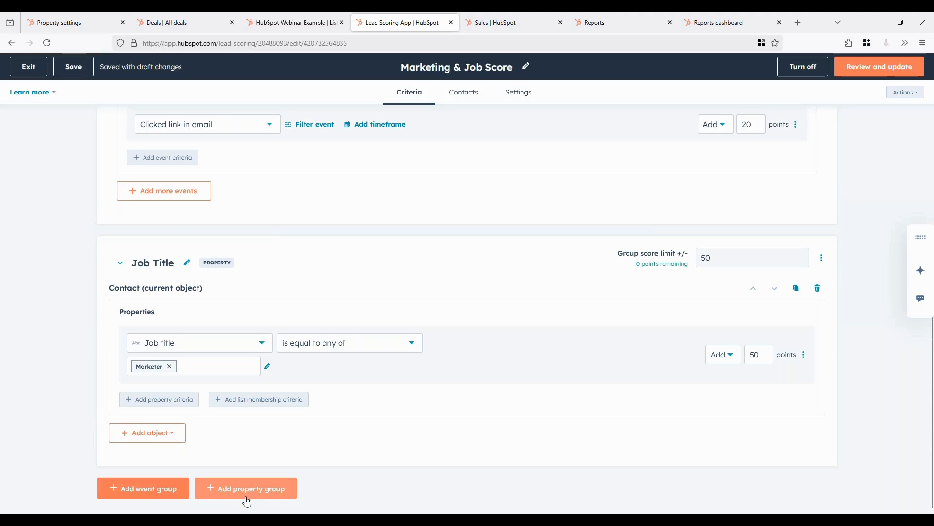
pyautogui.click(121, 264)
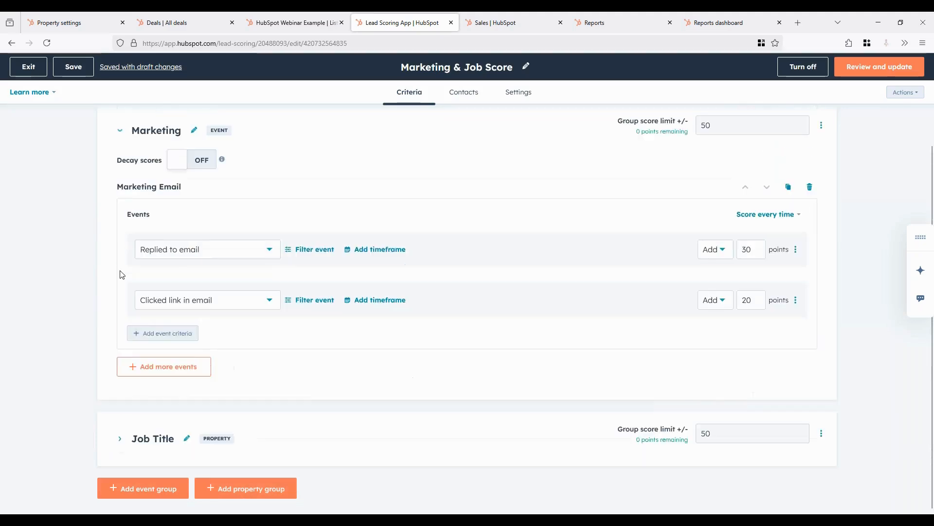
# Step: Expand the Job Title criteria group and view the object types that can be added, without adding one
pyautogui.click(120, 439)
pyautogui.scroll(-4, 170, 442)
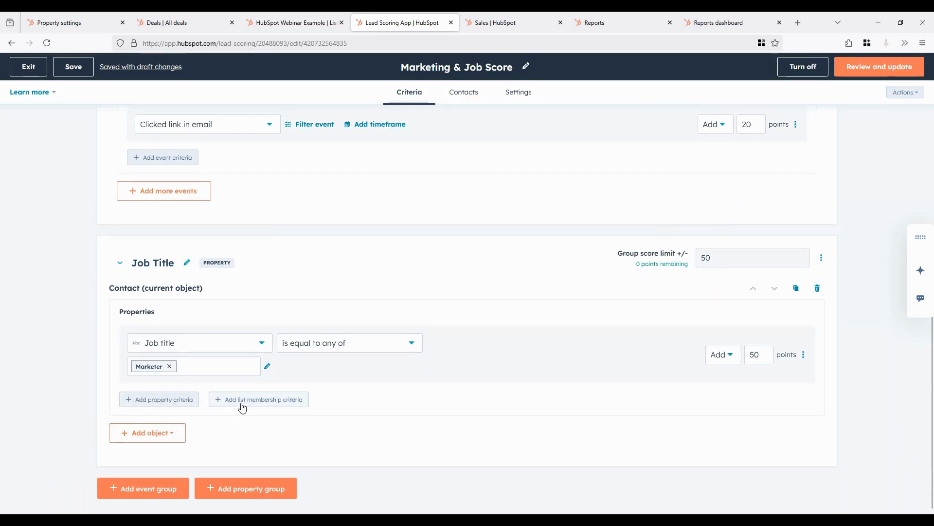
pyautogui.click(152, 433)
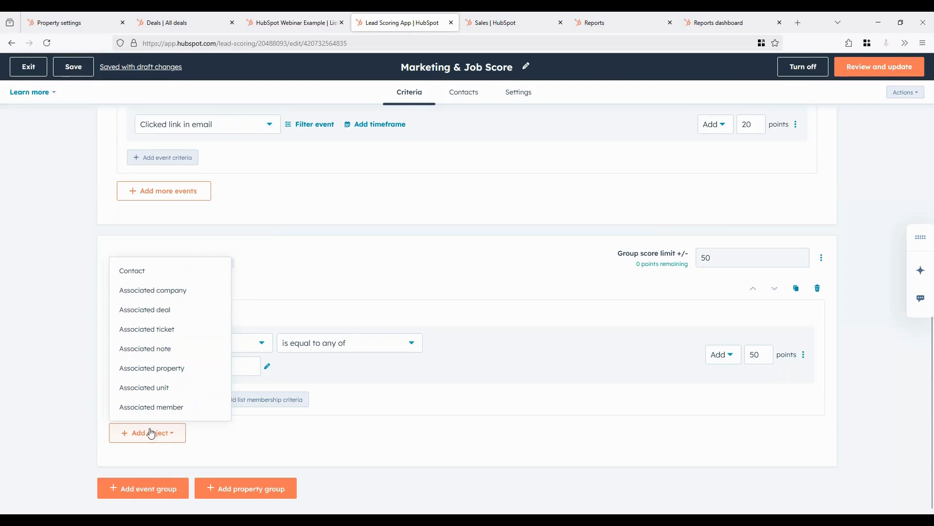
pyautogui.click(71, 402)
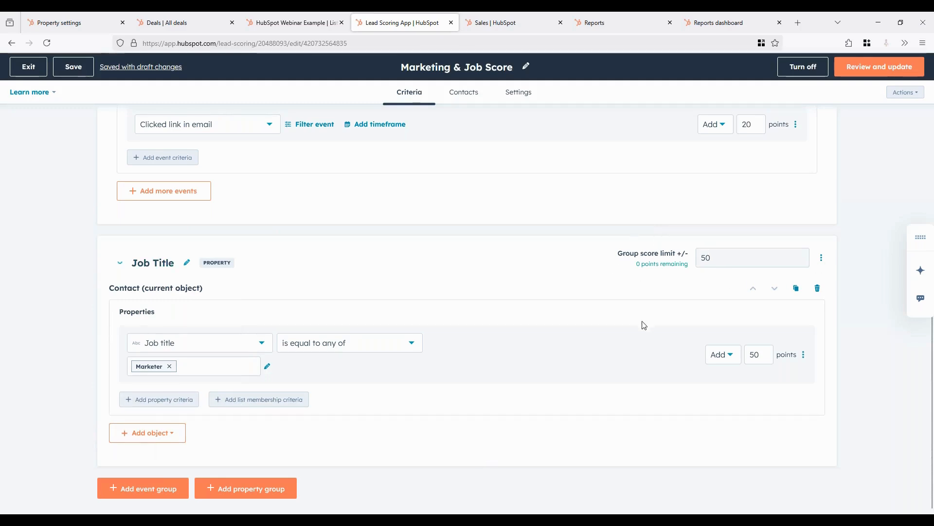
# Step: Inspect the group score limit of the Marketing criteria group without changing it
pyautogui.scroll(5, 642, 323)
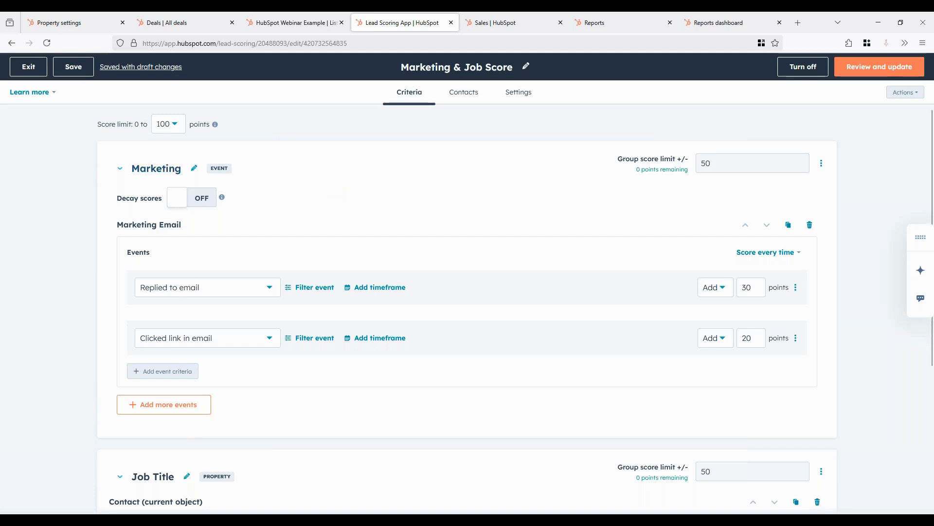
pyautogui.click(720, 163)
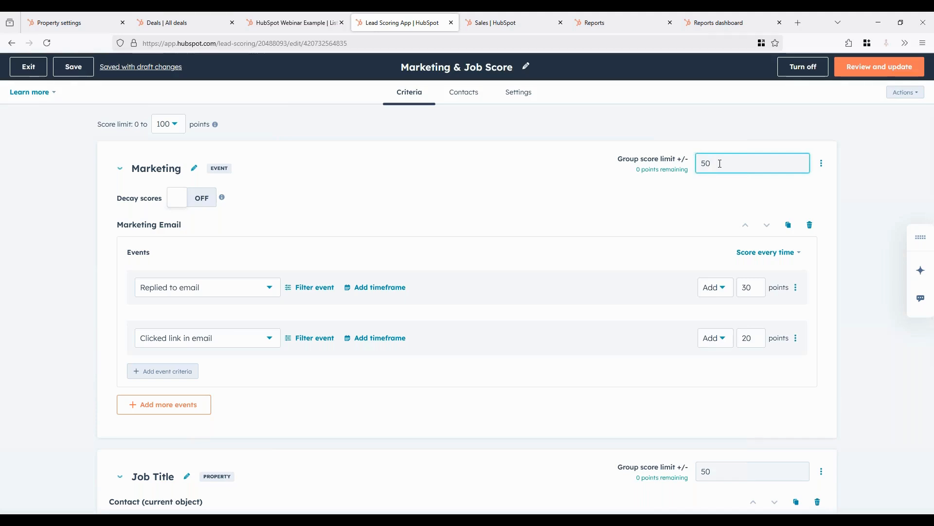
pyautogui.click(603, 188)
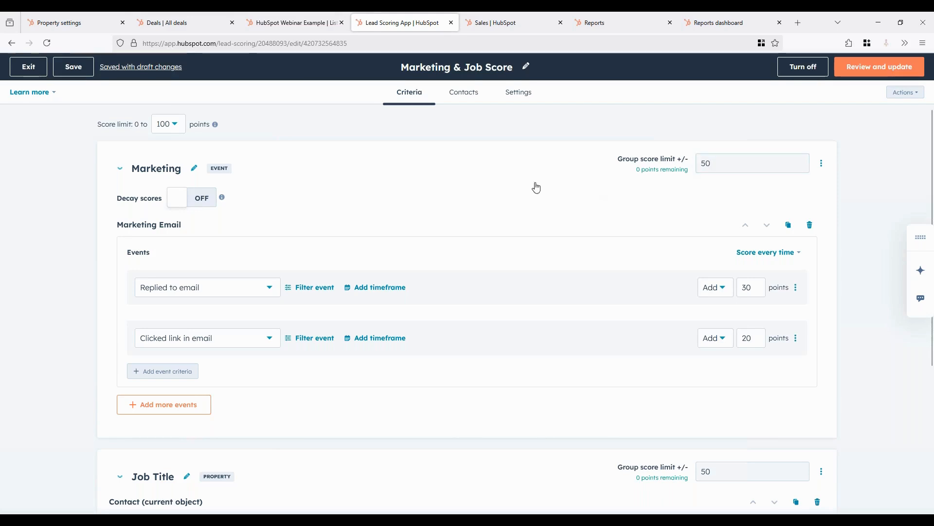
# Step: Try score decay on the Marketing group, view the reduction percentage options, and turn decay back off
pyautogui.click(203, 199)
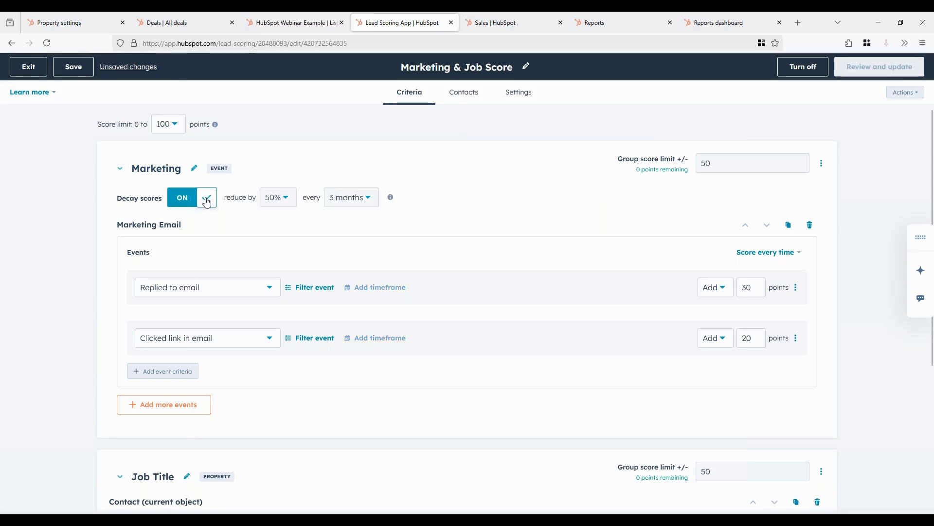
pyautogui.click(285, 202)
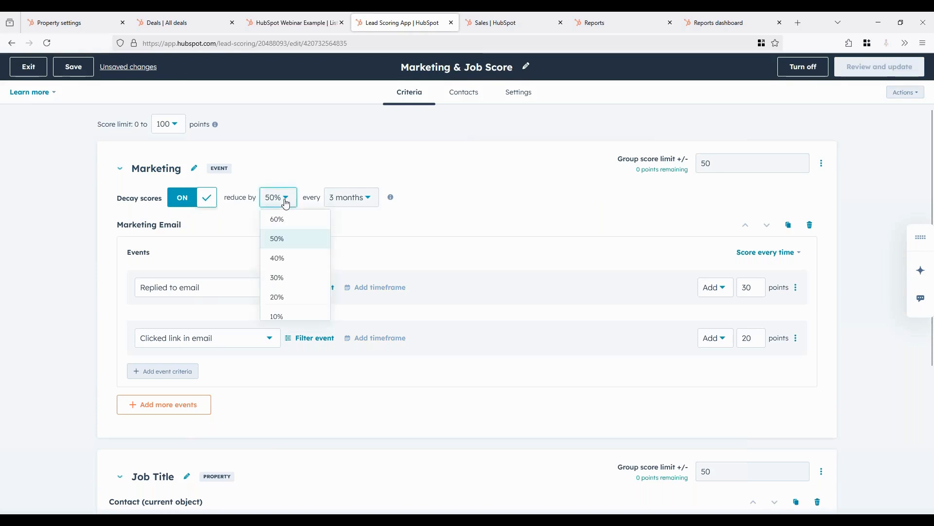
pyautogui.scroll(-1, 293, 273)
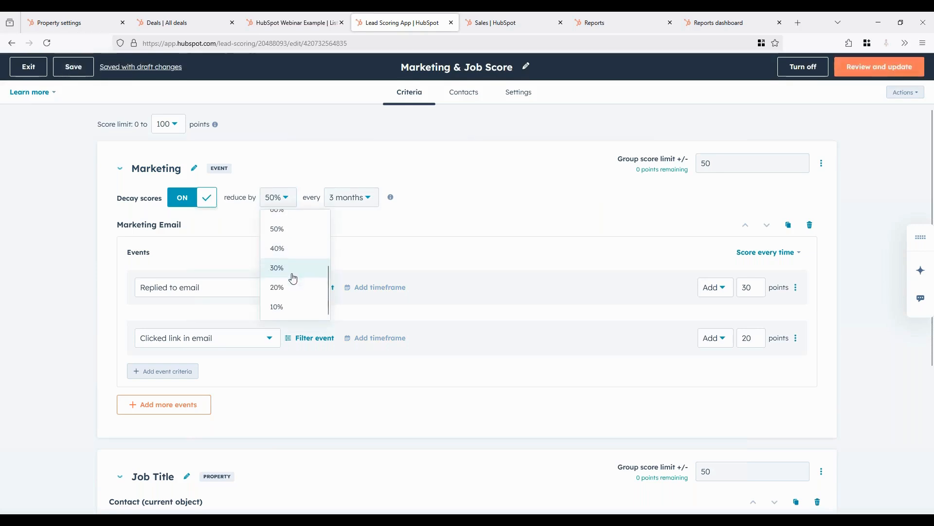
pyautogui.click(359, 232)
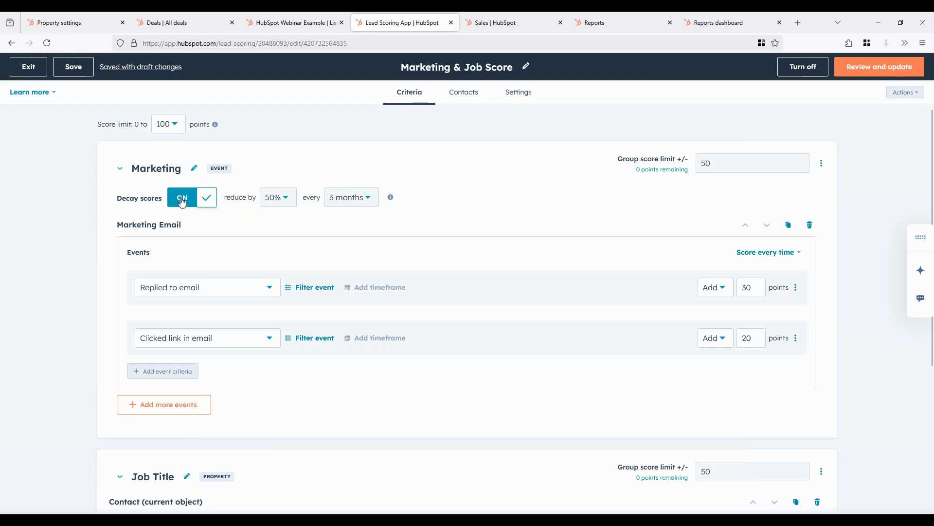
pyautogui.click(182, 201)
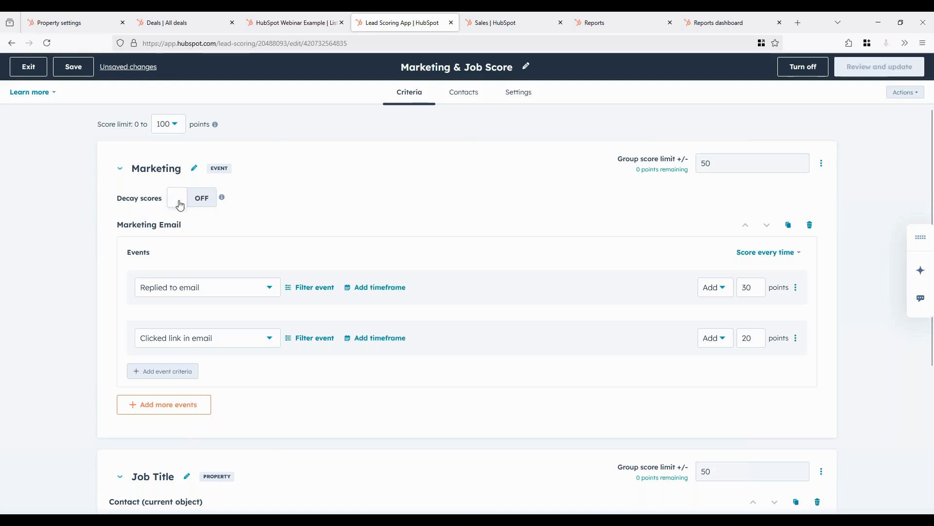
# Step: Review which contacts the score applies to and the total, fit and engagement score value properties in its settings
pyautogui.click(470, 98)
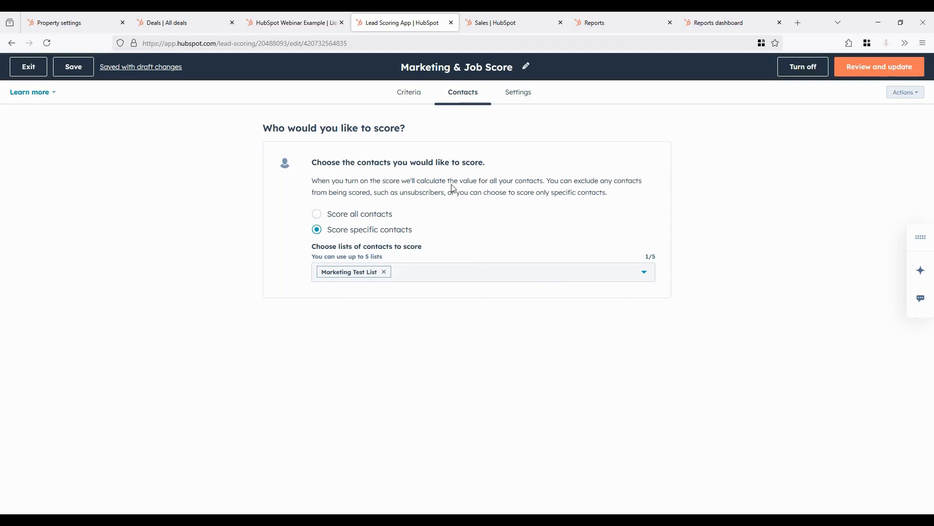
pyautogui.click(517, 94)
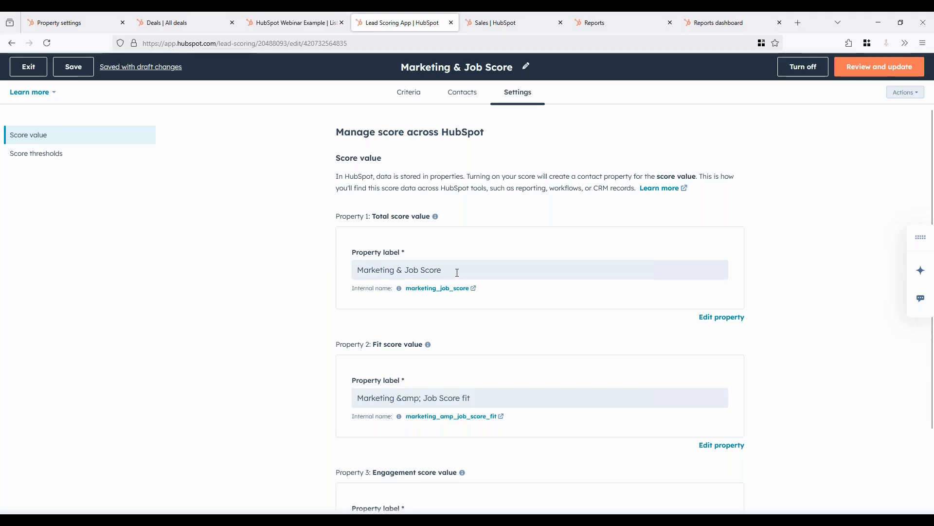
pyautogui.scroll(-2, 489, 339)
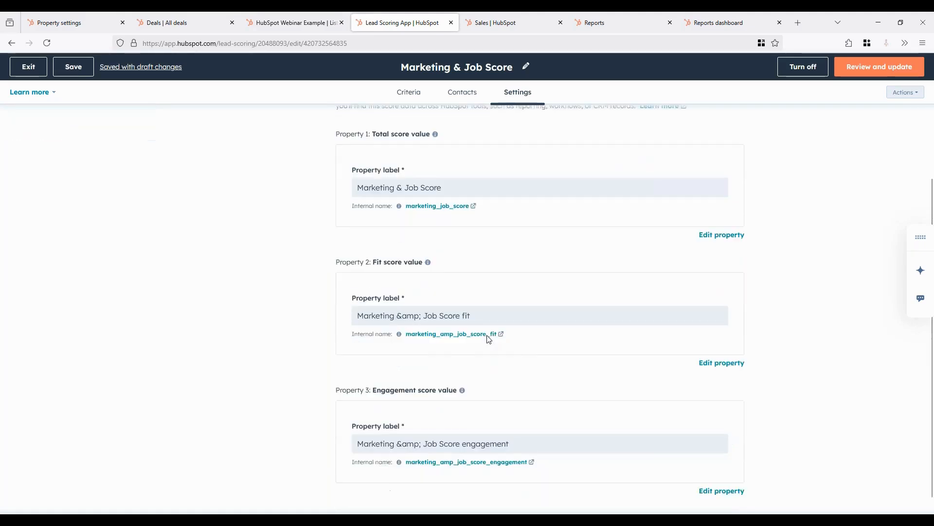
pyautogui.scroll(2, 487, 341)
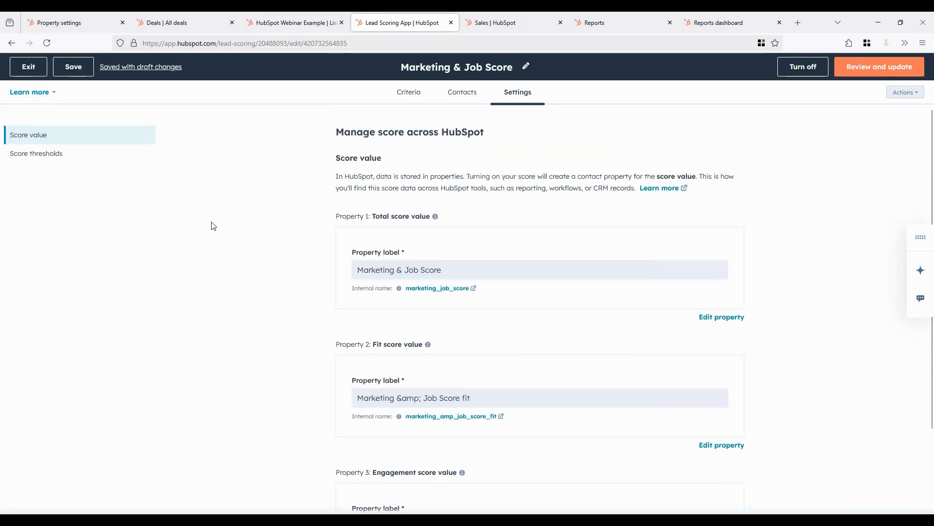
# Step: Examine the score's fit and engagement thresholds and the explanation of how combined score thresholds work
pyautogui.click(57, 156)
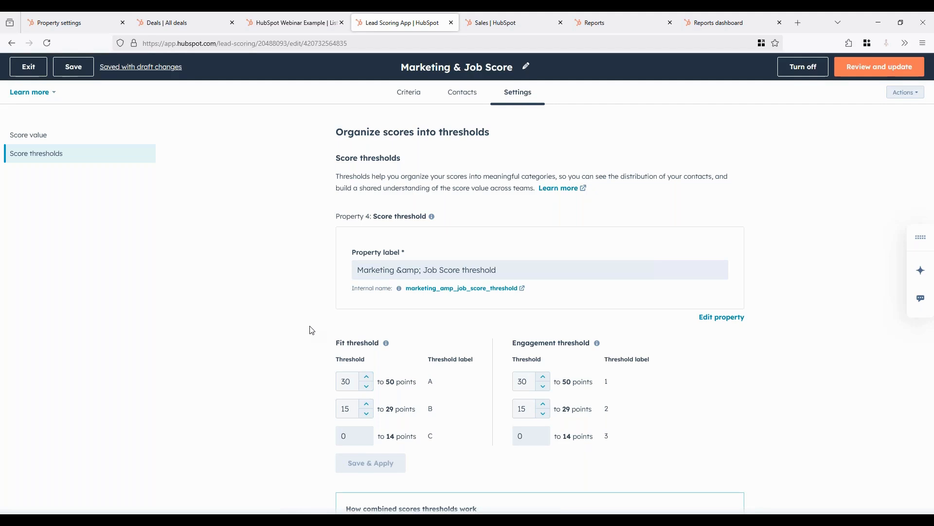
pyautogui.scroll(-3, 458, 320)
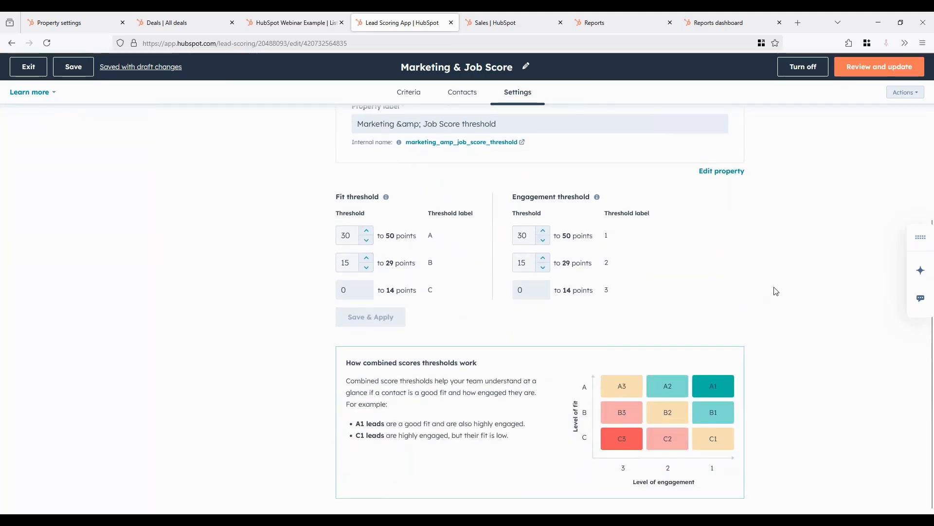
pyautogui.scroll(3, 783, 292)
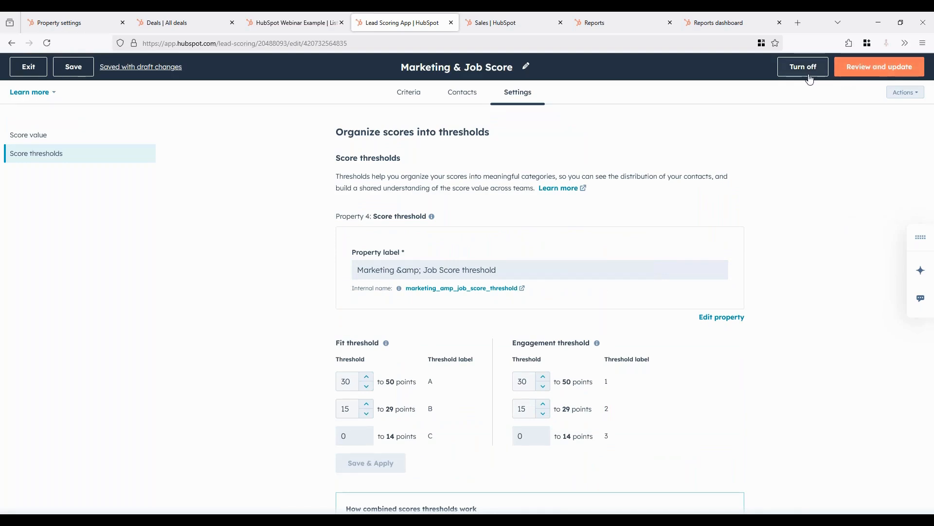
# Step: View the additional actions available for the Marketing & Job Score, then exit to the list of scores
pyautogui.click(904, 93)
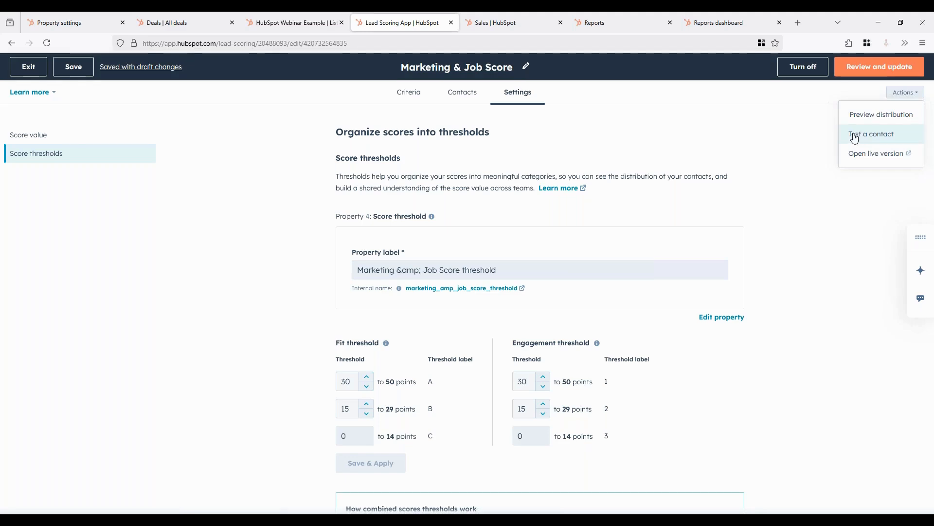
pyautogui.click(809, 152)
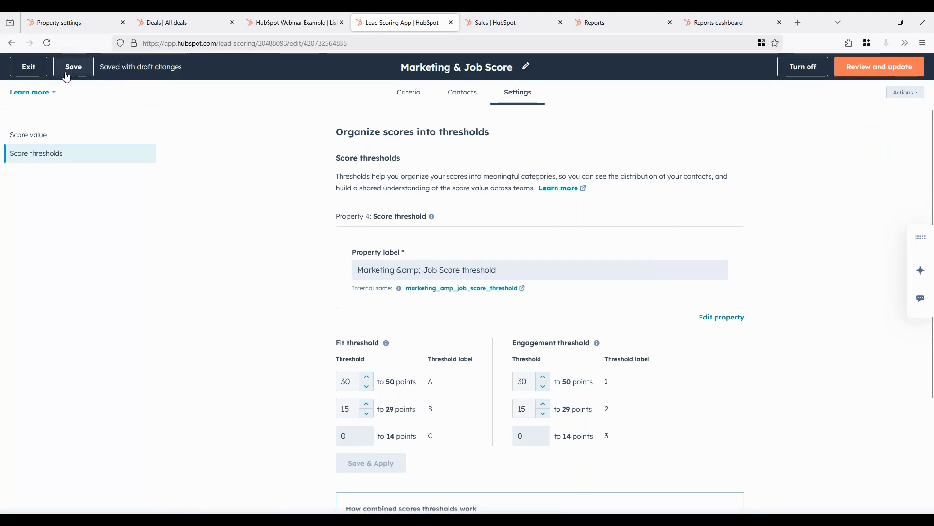
pyautogui.click(41, 74)
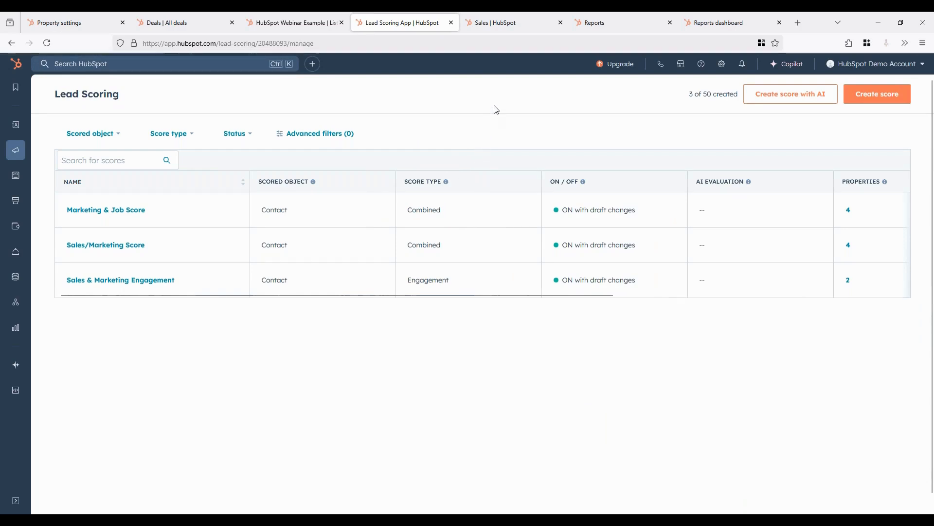
# Step: Switch to the Sales Workspace summary and view the due-date filter options for tasks, keeping all tasks shown
pyautogui.click(506, 23)
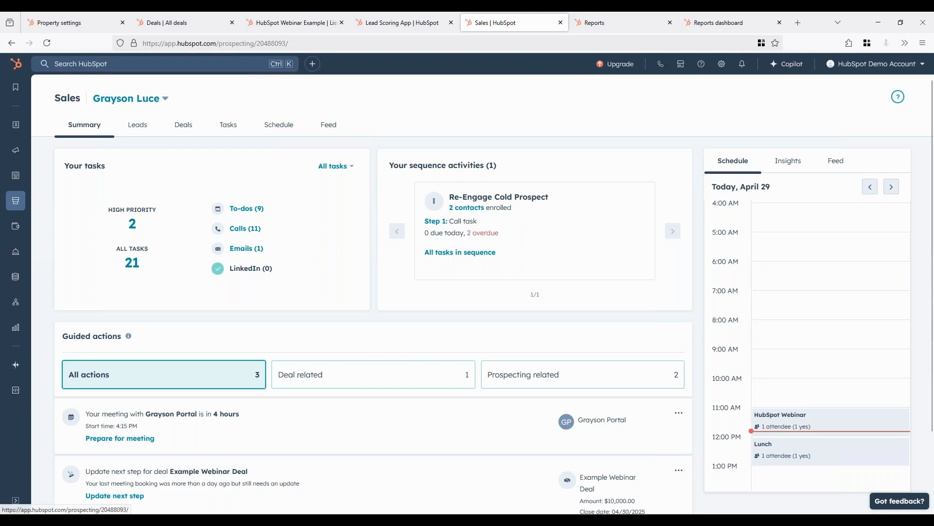
pyautogui.moveTo(12, 204)
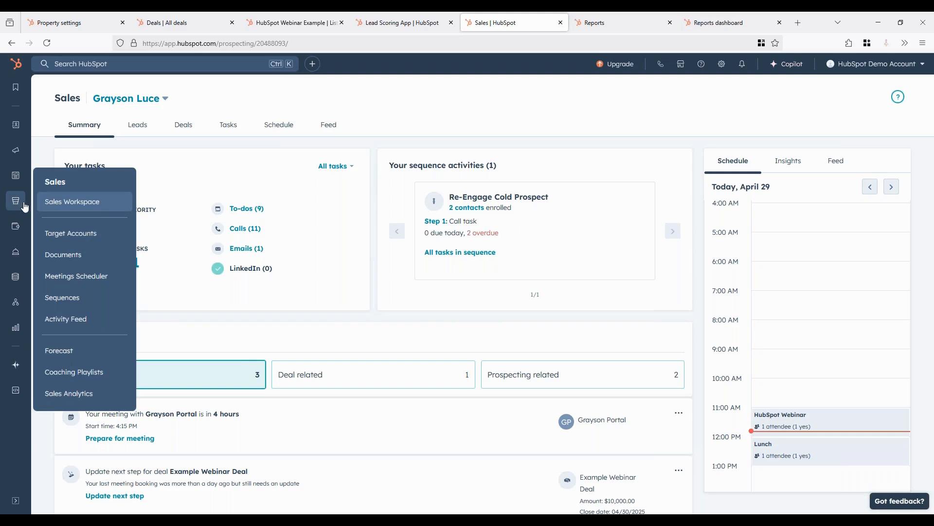
pyautogui.click(64, 207)
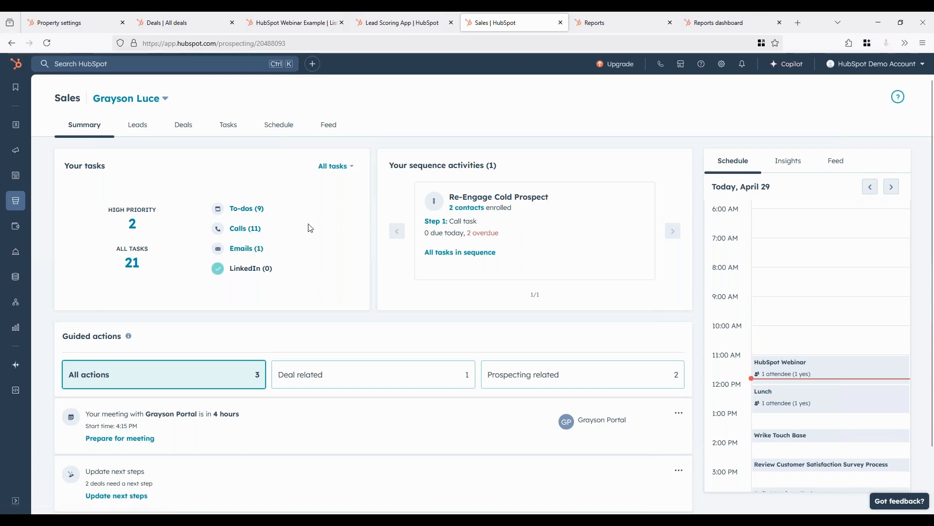
pyautogui.click(341, 166)
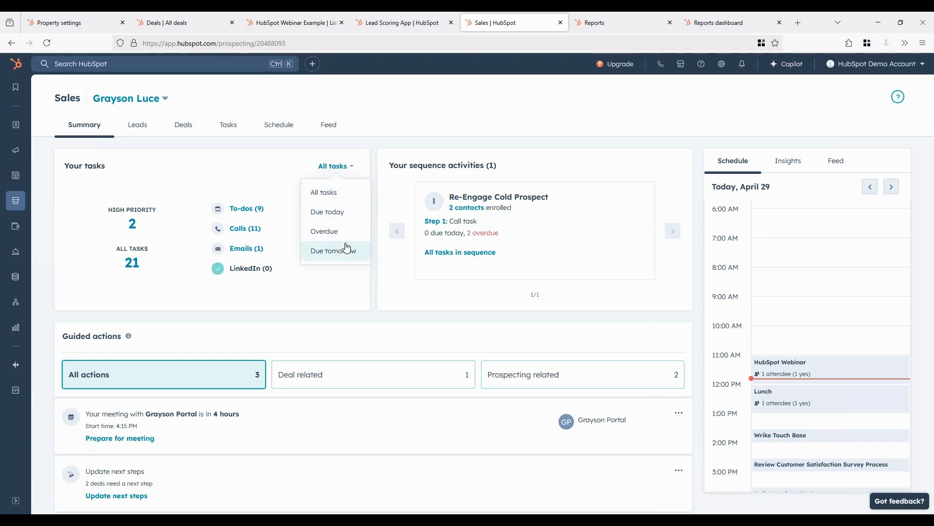
pyautogui.click(275, 176)
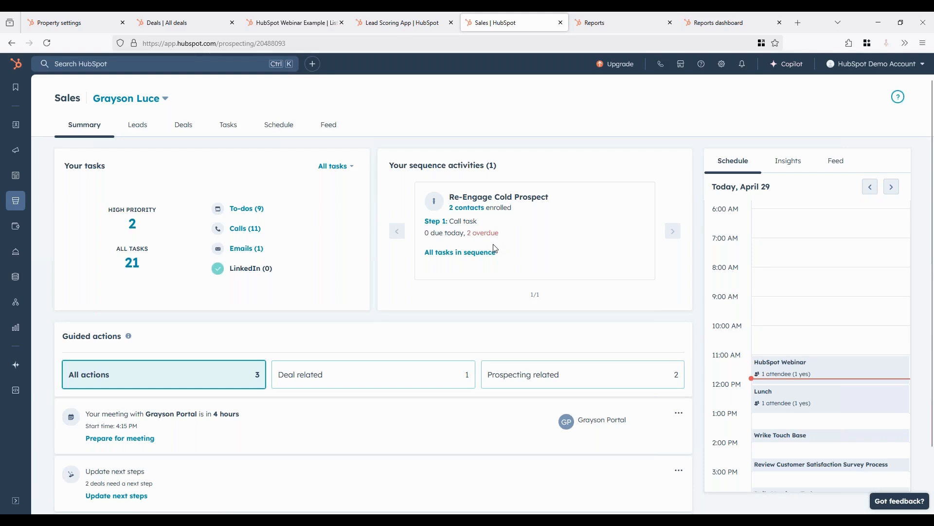
# Step: Filter the guided actions by deal related and prospecting related, return to all actions, and review the full list
pyautogui.scroll(-2, 471, 278)
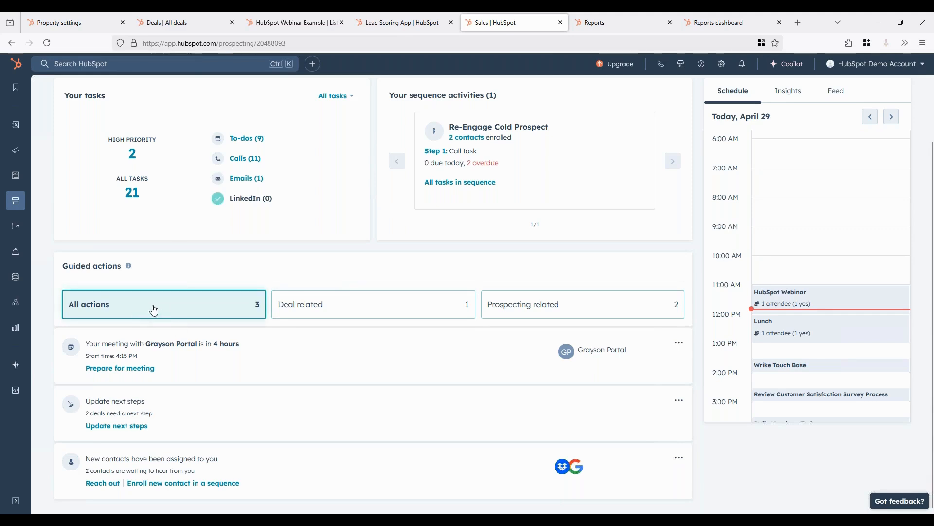
pyautogui.click(376, 308)
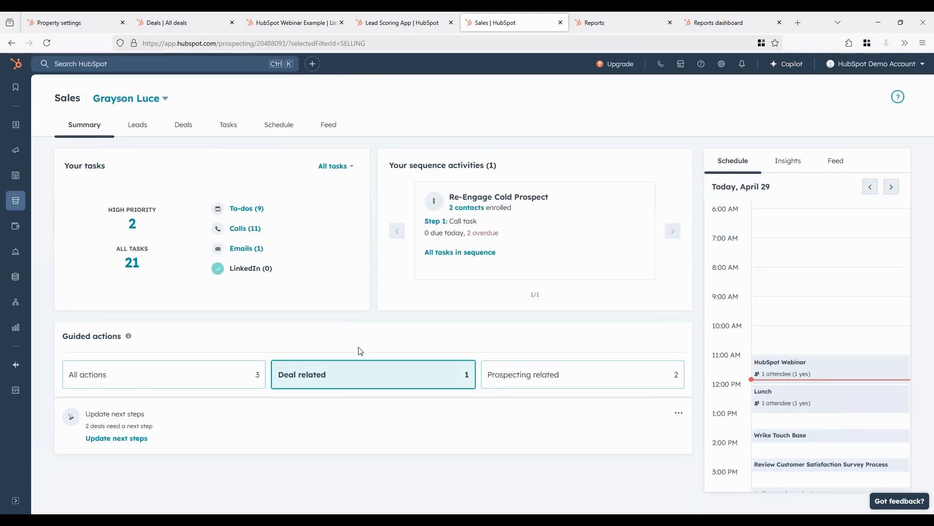
pyautogui.click(536, 377)
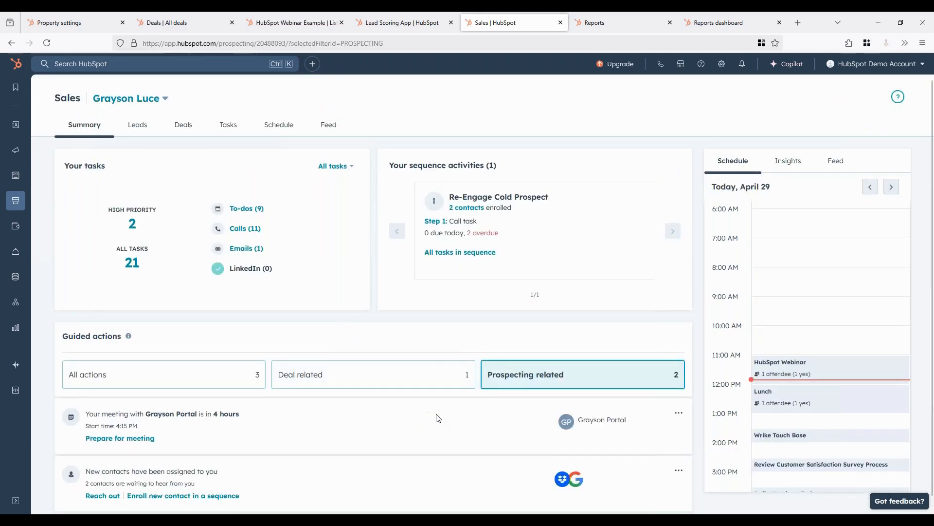
pyautogui.click(186, 385)
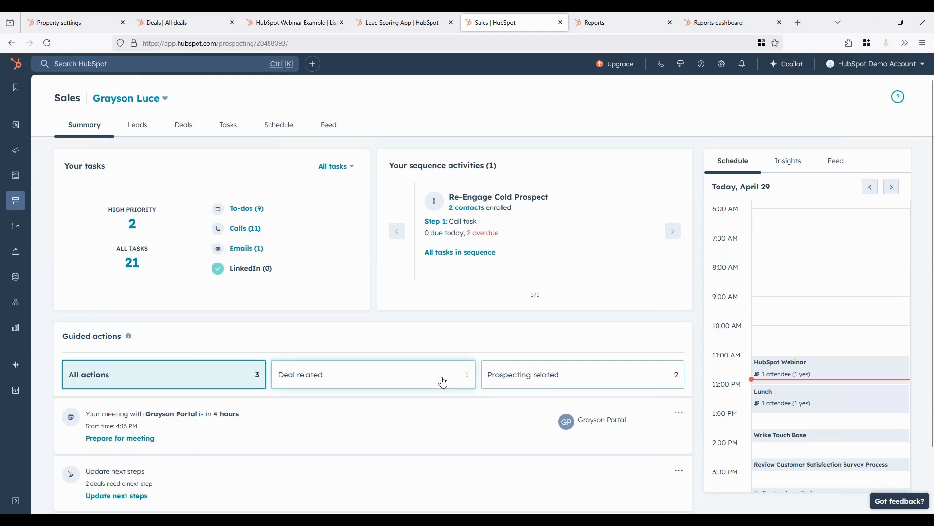
pyautogui.scroll(-3, 422, 410)
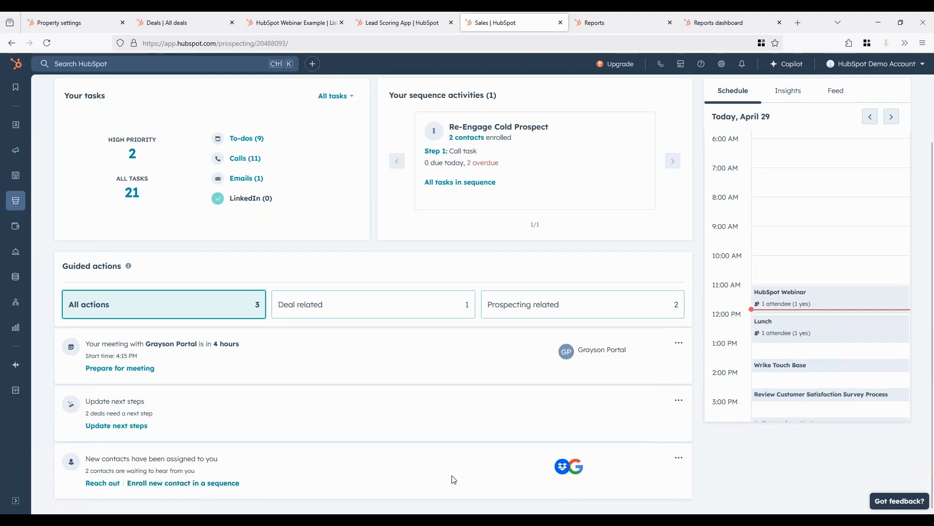
# Step: Review the workspace's revenue and activity insights, then open the contact activity feed
pyautogui.scroll(2, 486, 487)
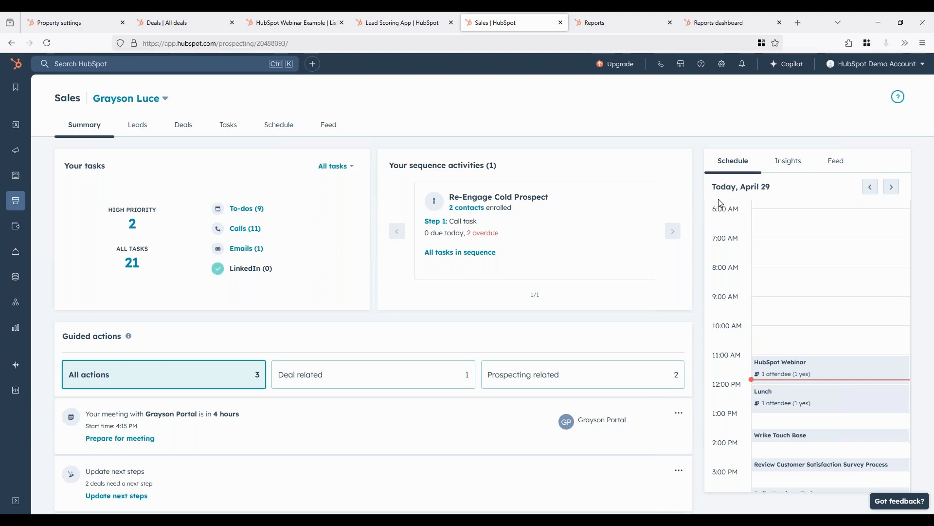
pyautogui.click(792, 161)
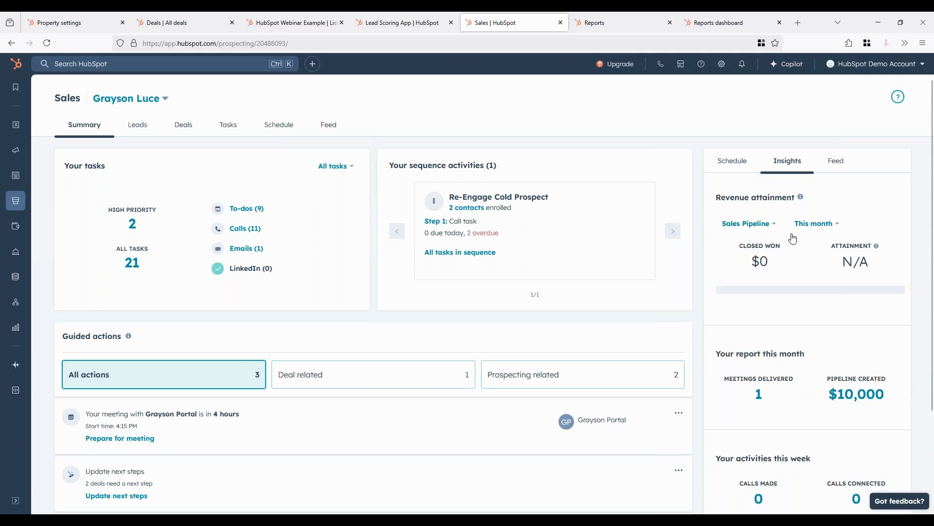
pyautogui.scroll(-3, 803, 241)
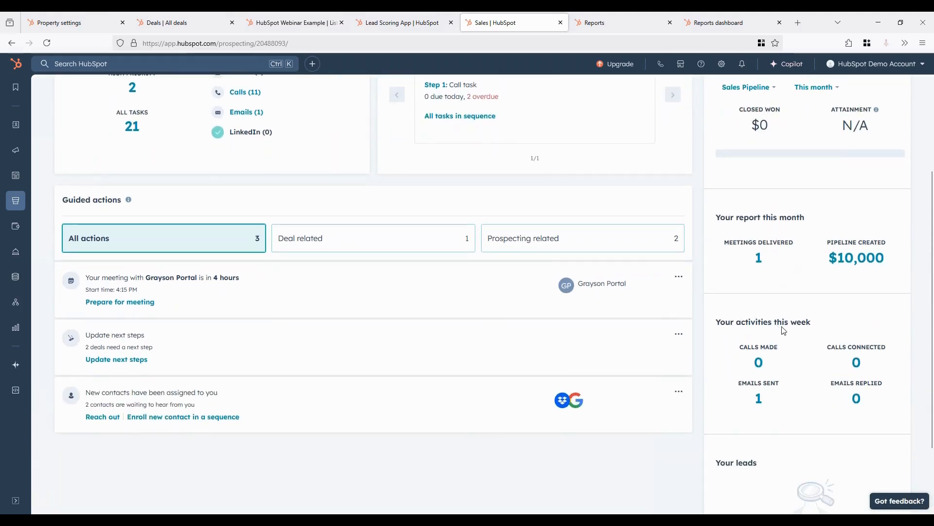
pyautogui.scroll(3, 783, 330)
pyautogui.click(844, 166)
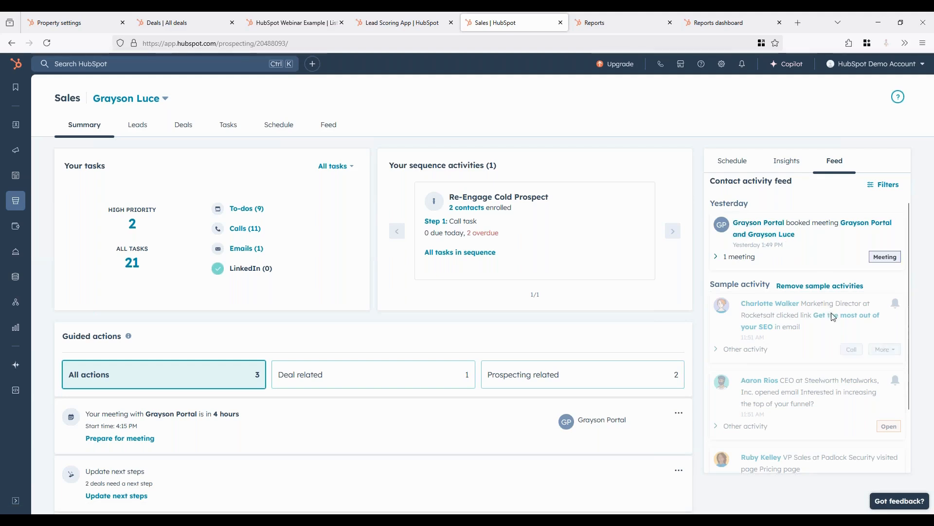
# Step: Review the contact activity feed, then view the workspace's open deals and open tasks
pyautogui.scroll(-2, 803, 314)
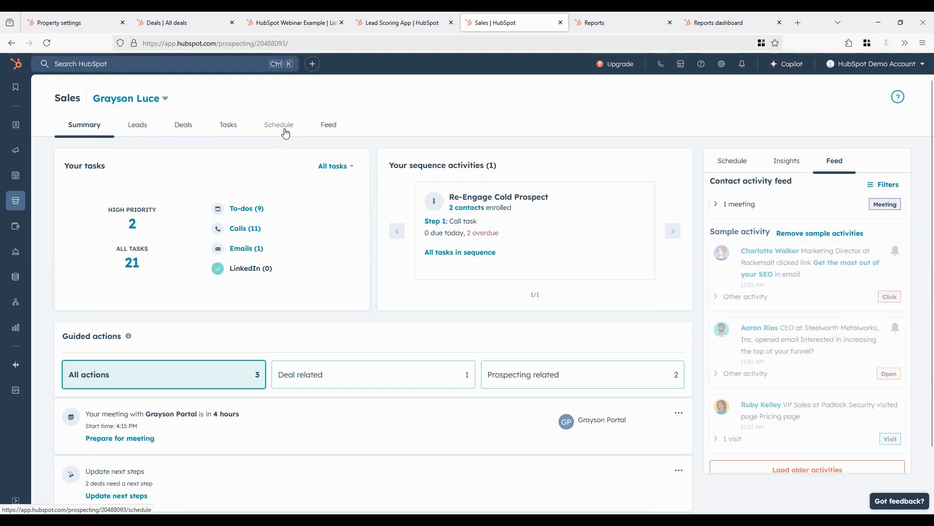
pyautogui.click(188, 133)
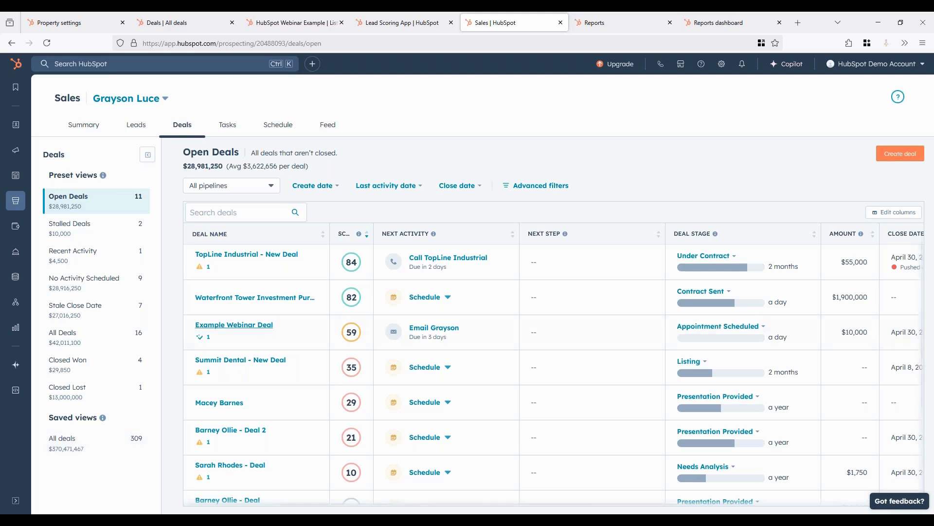
pyautogui.click(231, 132)
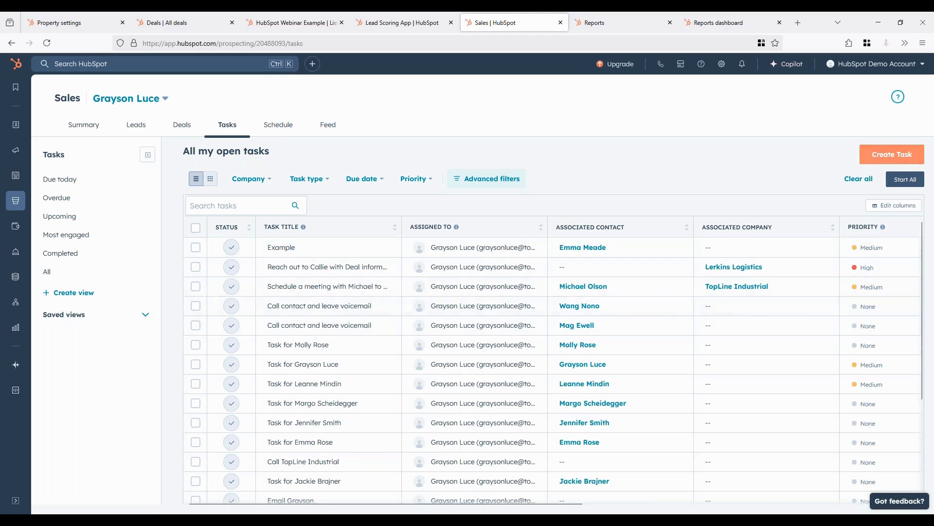
# Step: Start all open tasks as a queue and compare the Lerkins Logistics call task with the Example email task
pyautogui.click(907, 180)
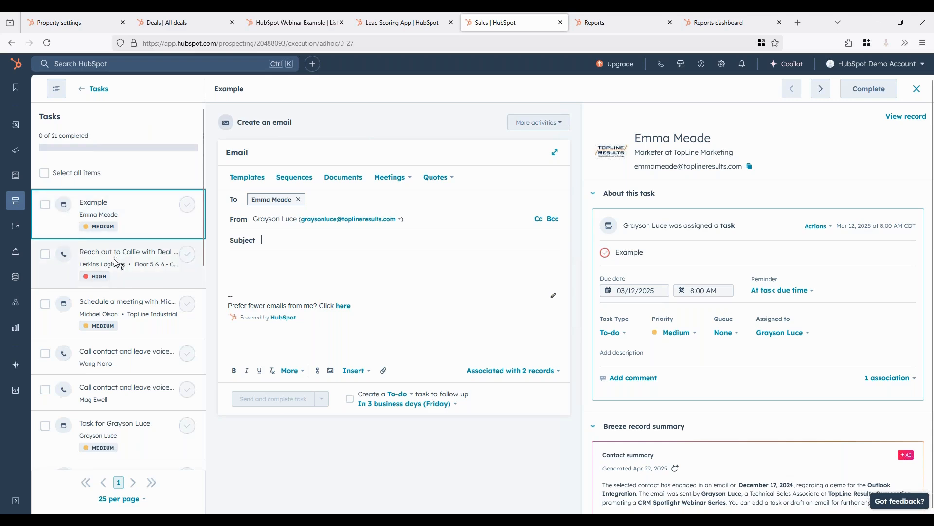
pyautogui.scroll(-5, 116, 263)
pyautogui.scroll(5, 124, 264)
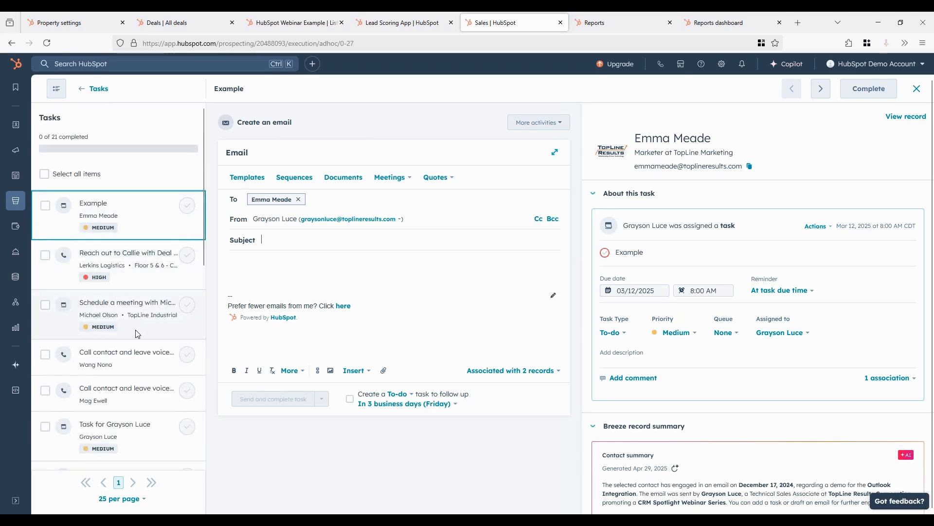
pyautogui.click(135, 244)
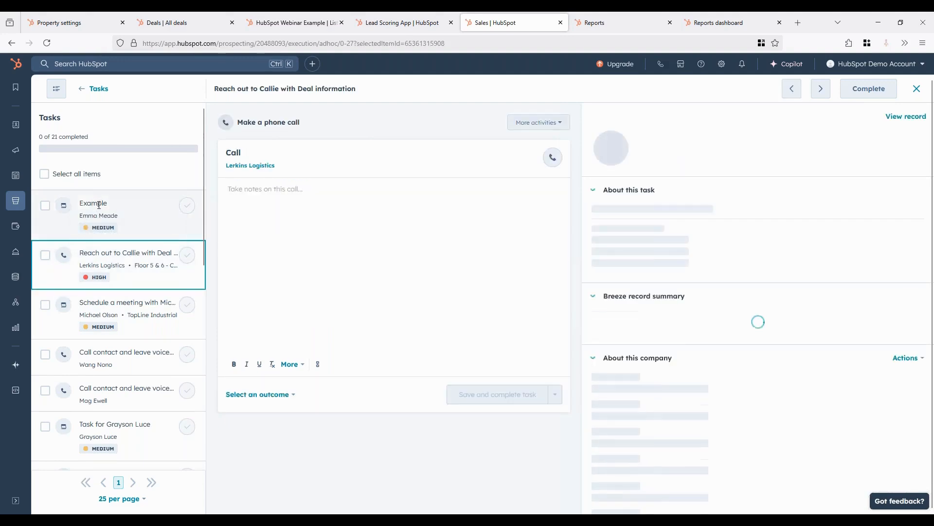
pyautogui.click(100, 205)
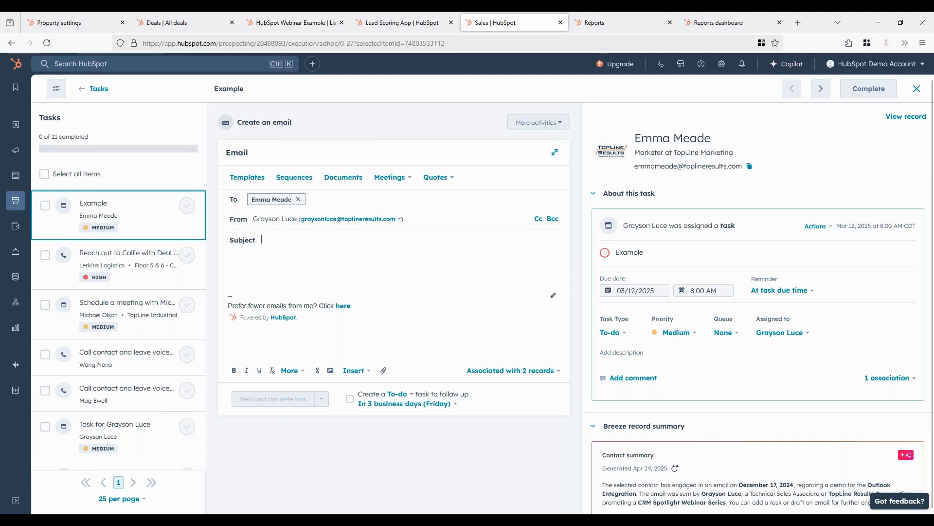
# Step: Examine the Lerkins Logistics call task's company summary, properties, deals, contacts and recent activities, then return to the task list
pyautogui.click(129, 261)
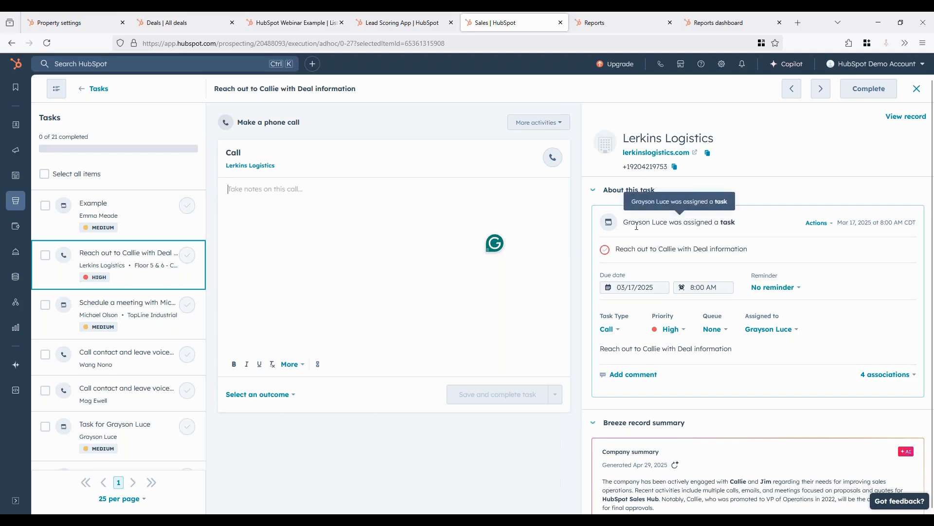
pyautogui.scroll(-3, 637, 225)
pyautogui.scroll(-1, 711, 344)
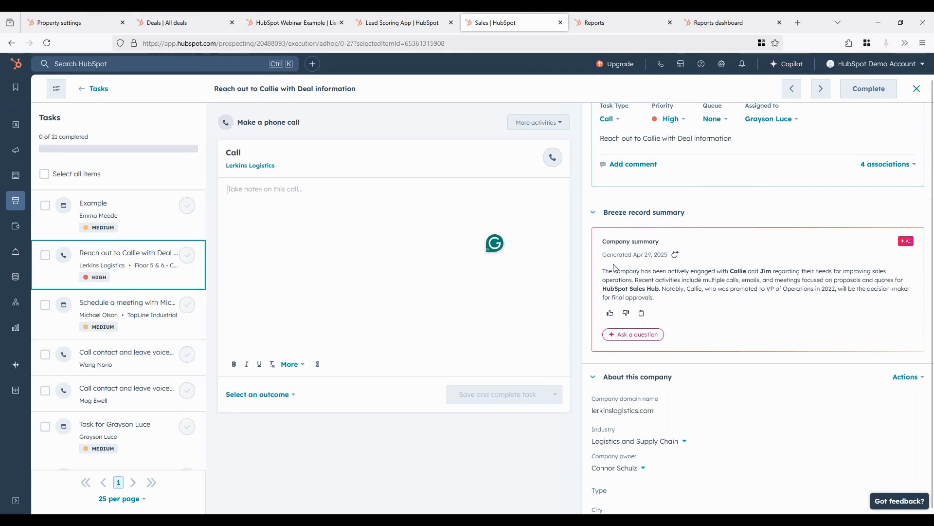
pyautogui.scroll(-3, 728, 302)
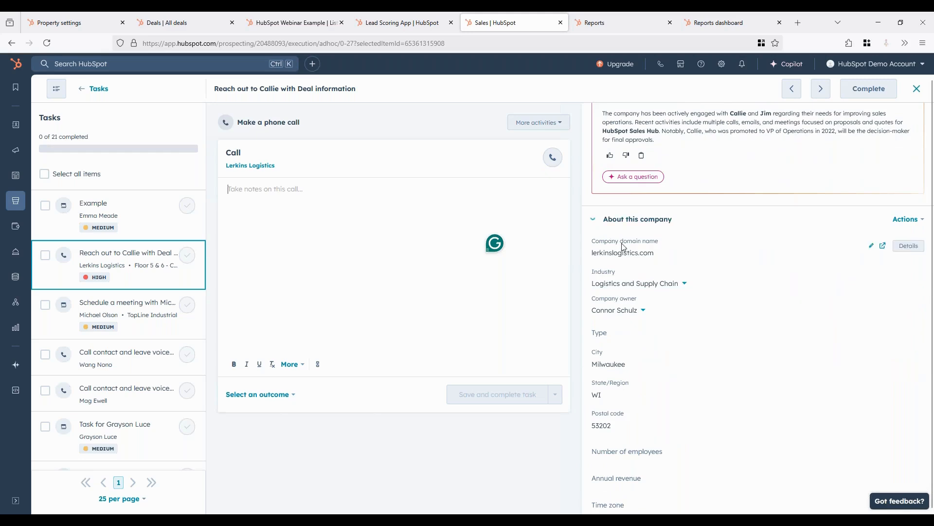
pyautogui.scroll(-2, 624, 247)
pyautogui.scroll(1, 596, 184)
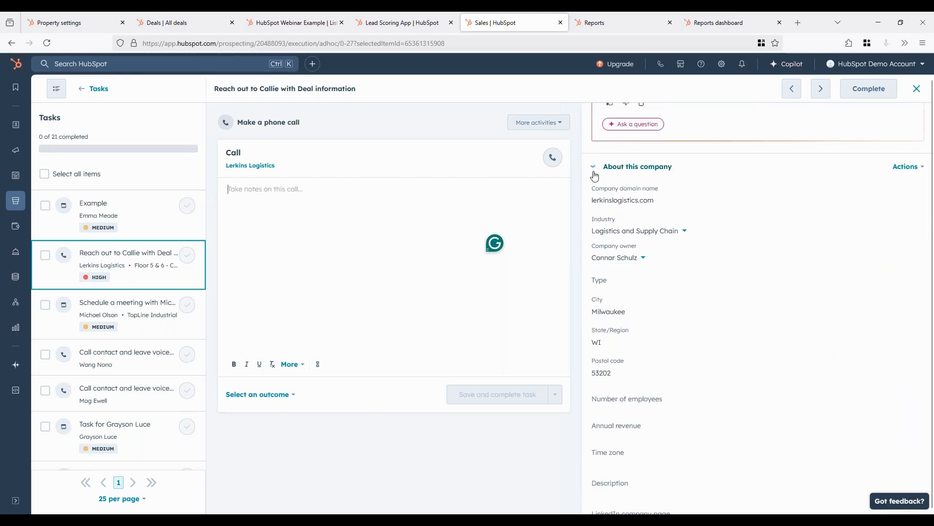
pyautogui.scroll(-4, 626, 330)
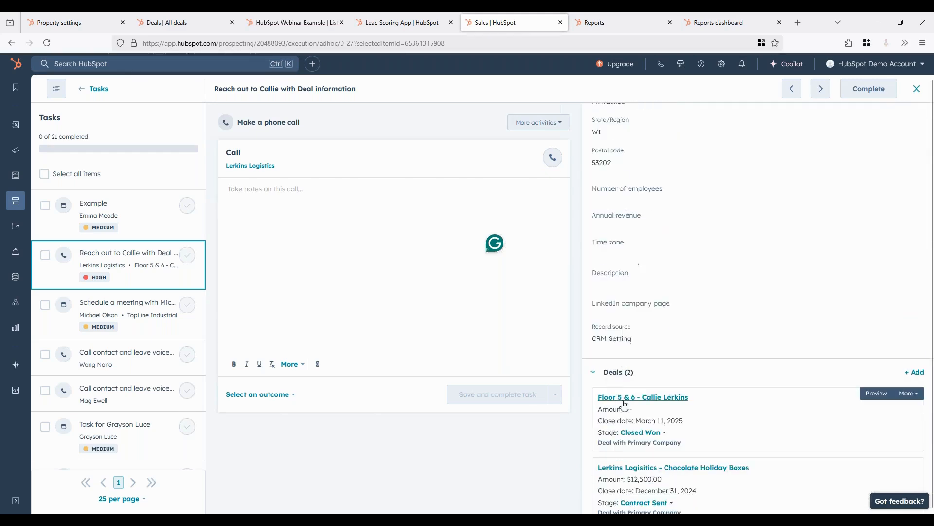
pyautogui.scroll(-3, 633, 397)
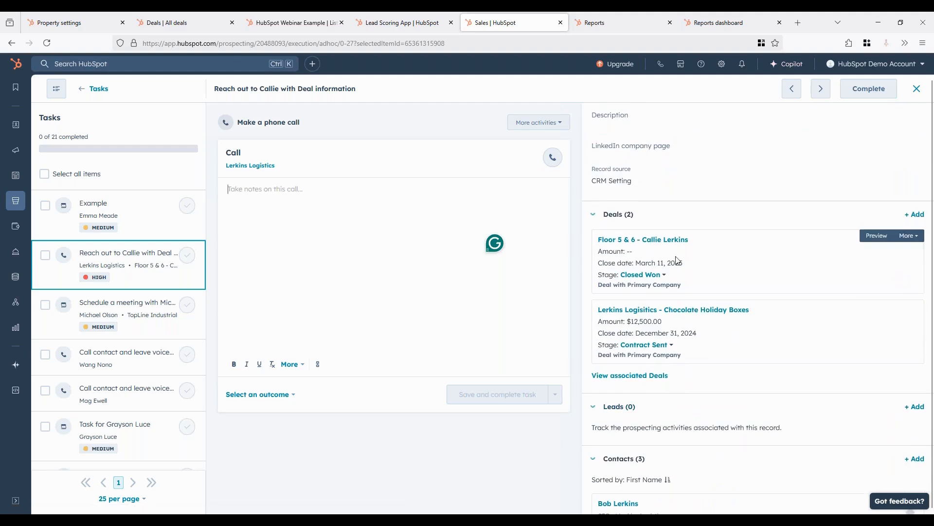
pyautogui.scroll(-4, 657, 309)
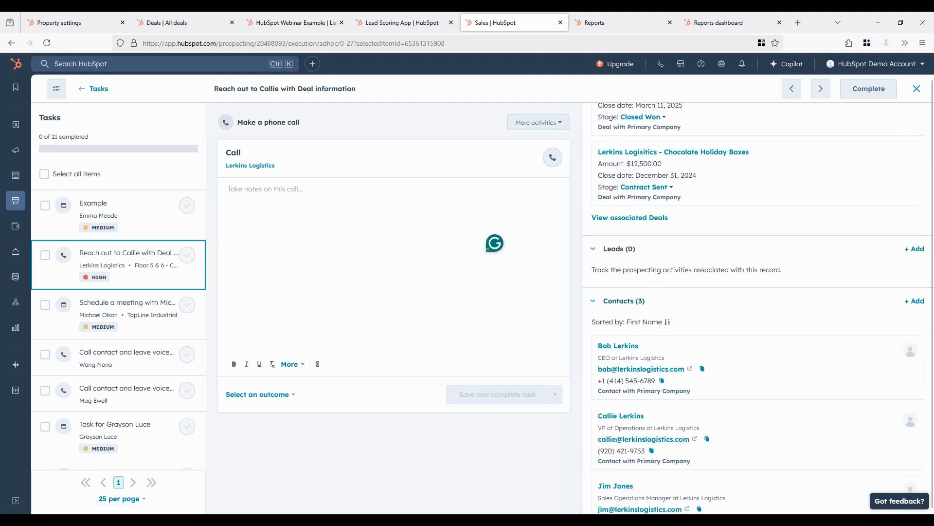
pyautogui.scroll(-12, 758, 309)
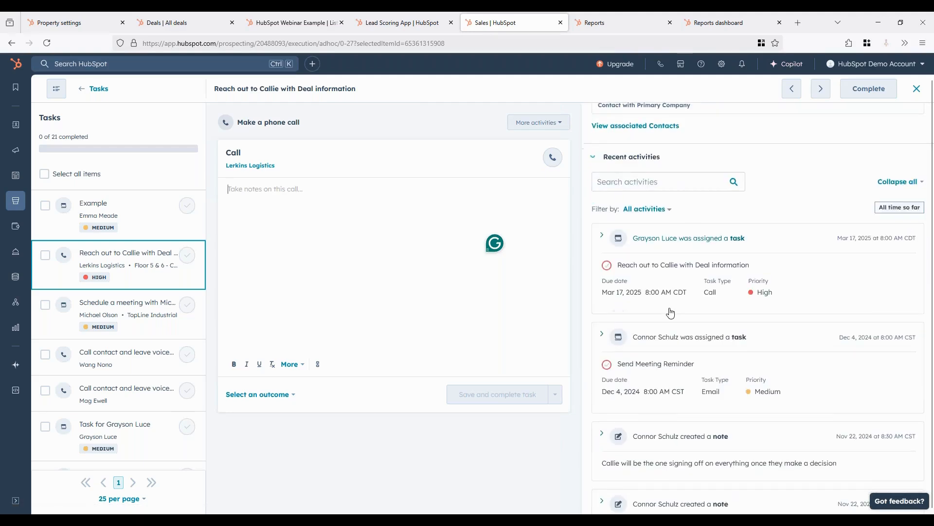
pyautogui.scroll(-2, 679, 319)
pyautogui.scroll(1, 680, 328)
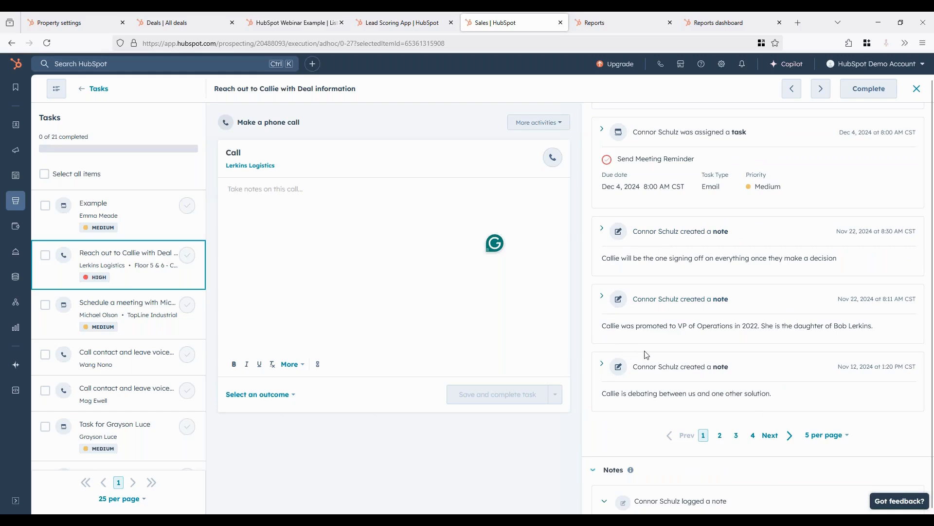
pyautogui.scroll(10, 782, 362)
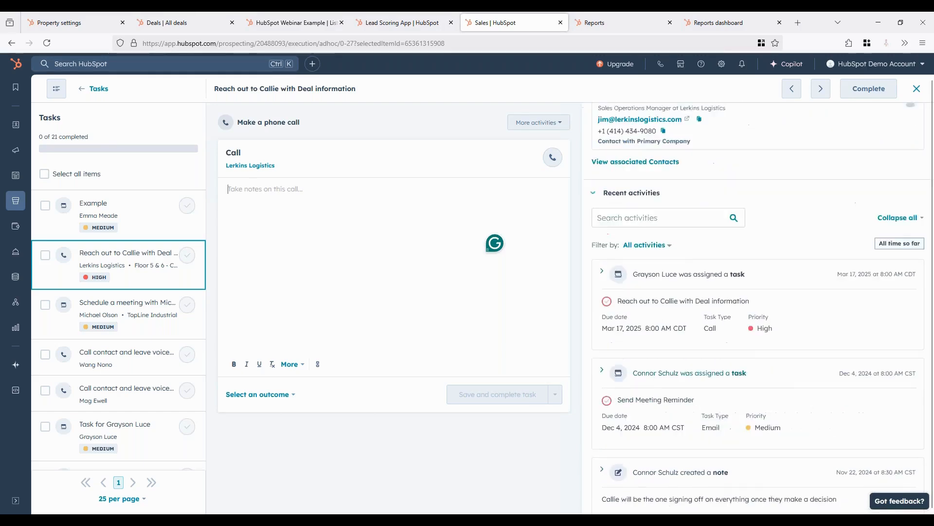
pyautogui.scroll(10, 807, 361)
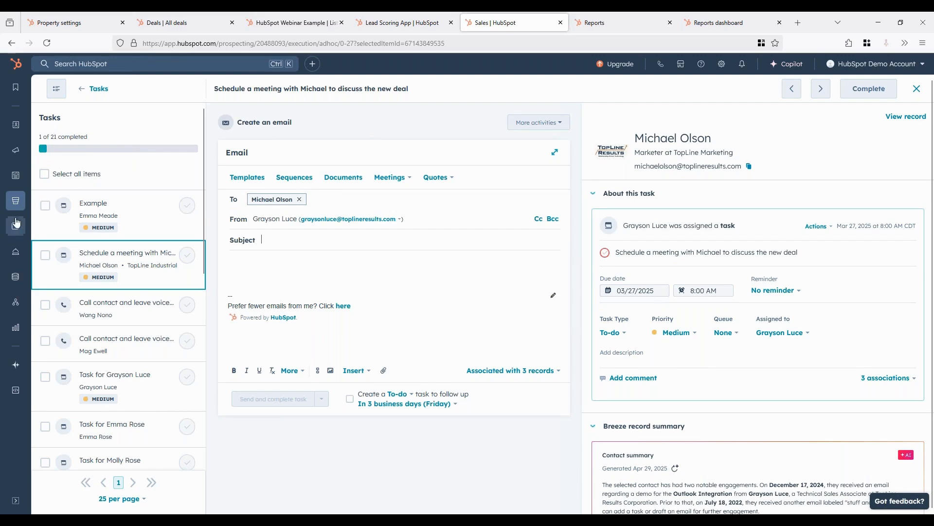
pyautogui.click(99, 89)
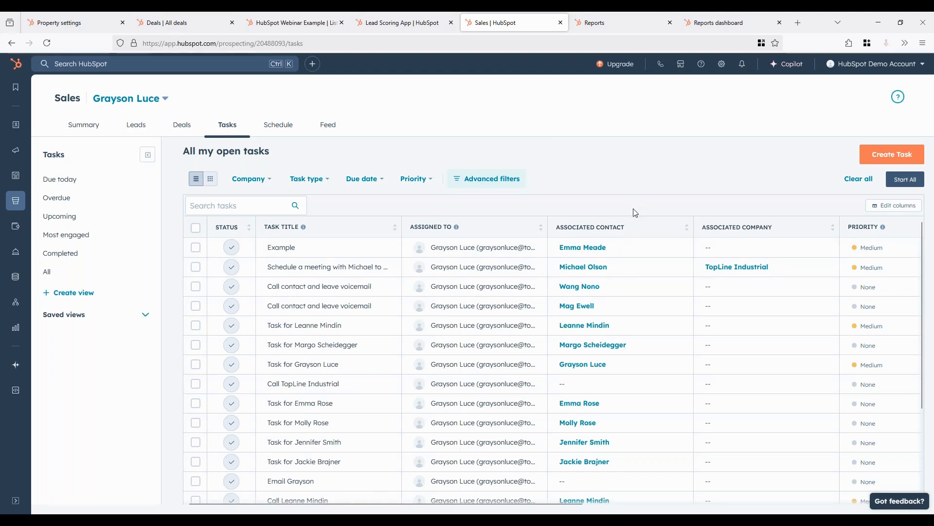
# Step: Open Copilot, search its prompts for "summari" and choose the Summarize company prompt
pyautogui.click(787, 68)
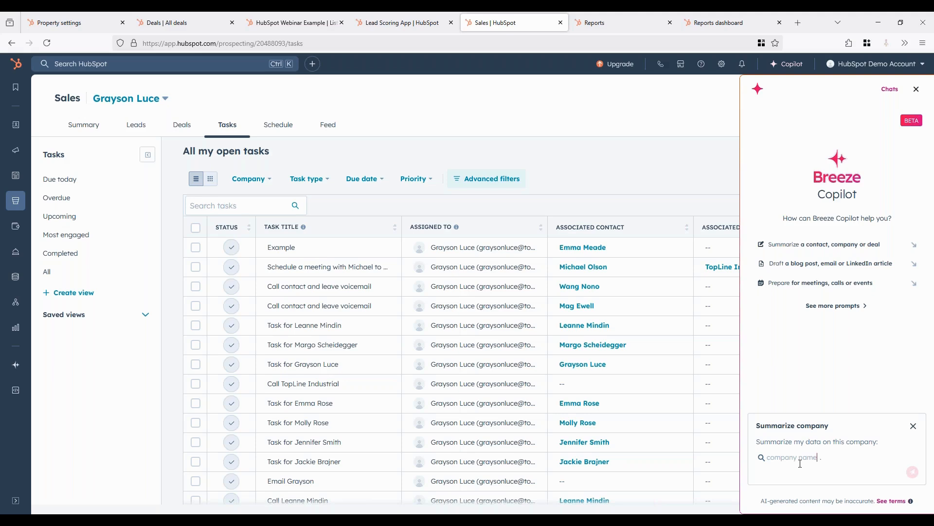
pyautogui.click(913, 425)
pyautogui.click(806, 483)
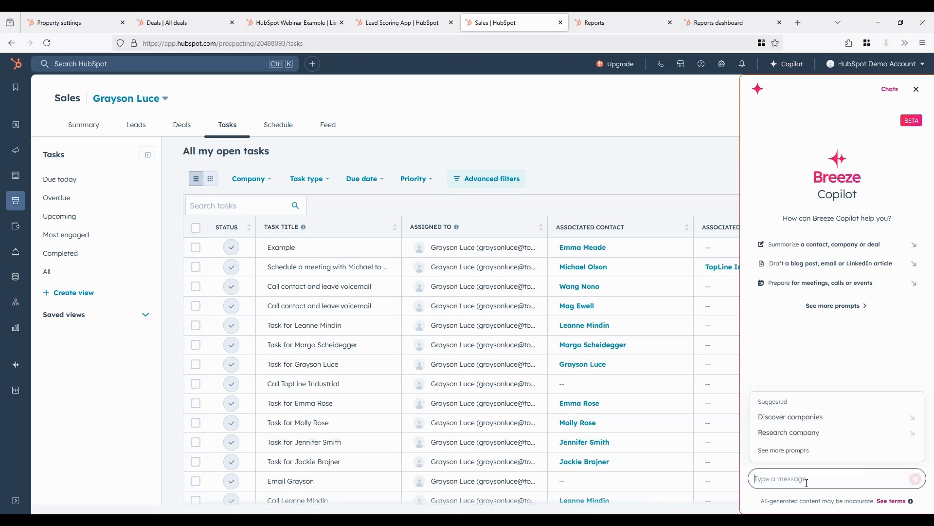
pyautogui.write('summari')
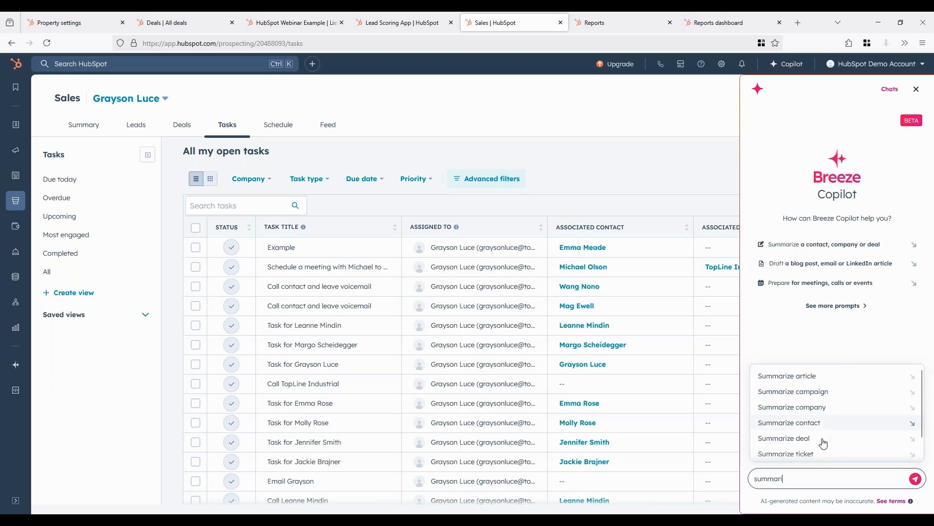
pyautogui.scroll(-1, 822, 445)
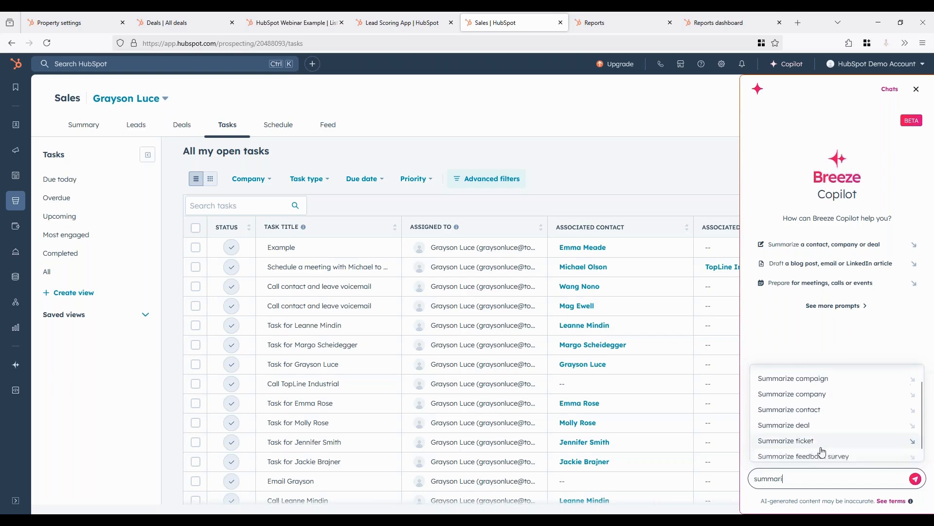
pyautogui.scroll(1, 823, 452)
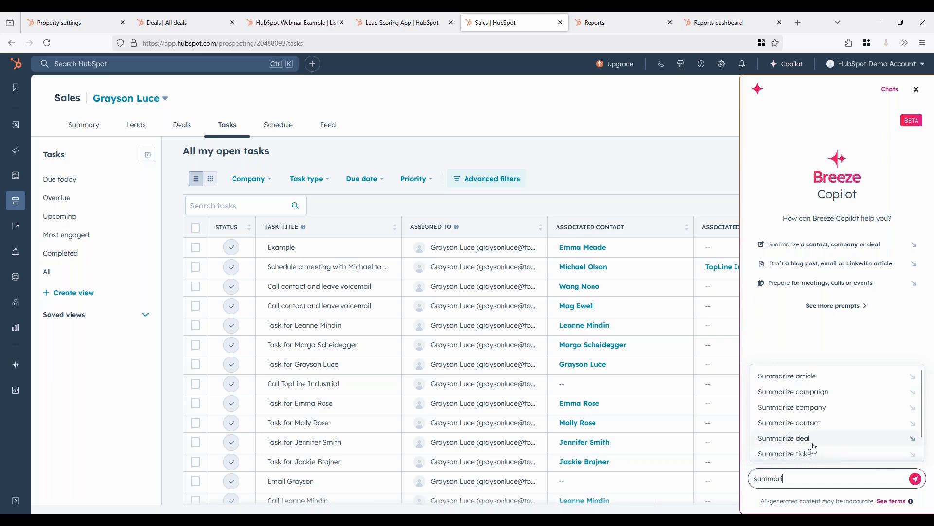
pyautogui.click(822, 408)
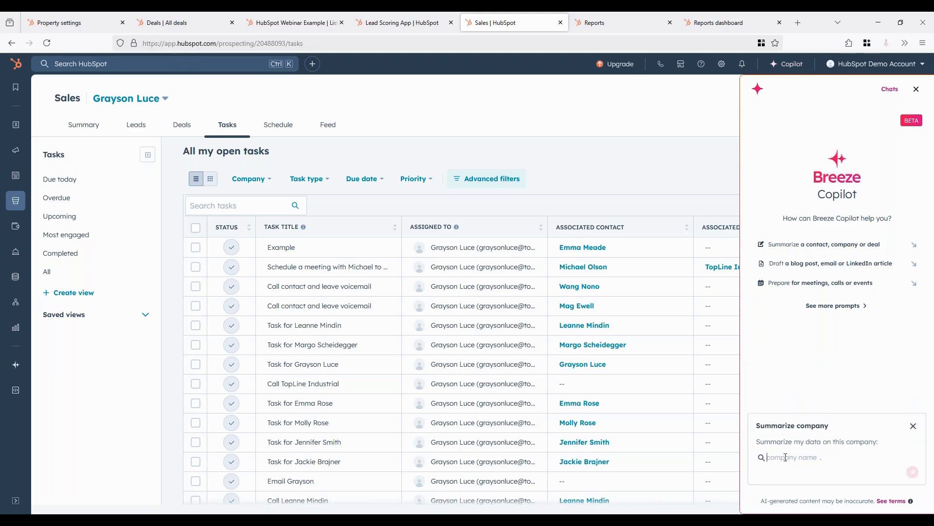
# Step: Set TopLine Industrial as the company in the prompt and have Copilot summarize its data
pyautogui.click(786, 458)
pyautogui.write('topli')
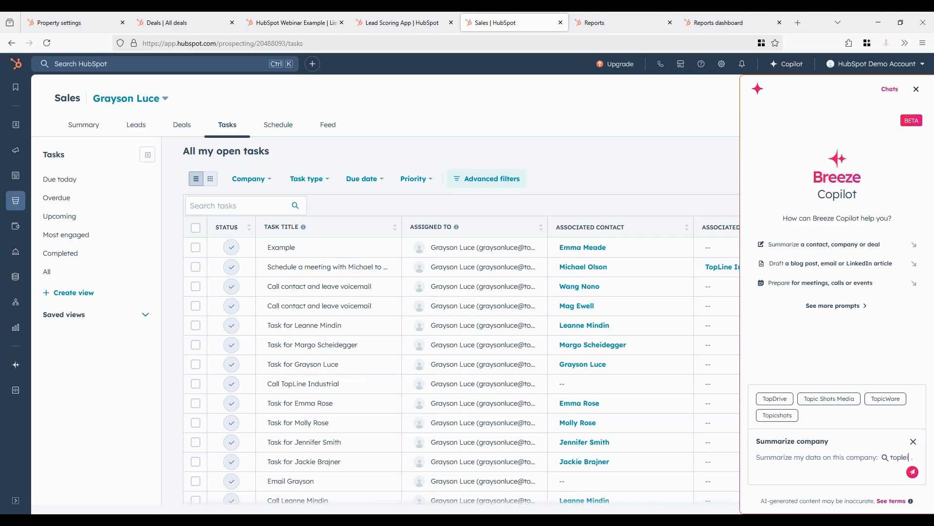
pyautogui.write('ne results')
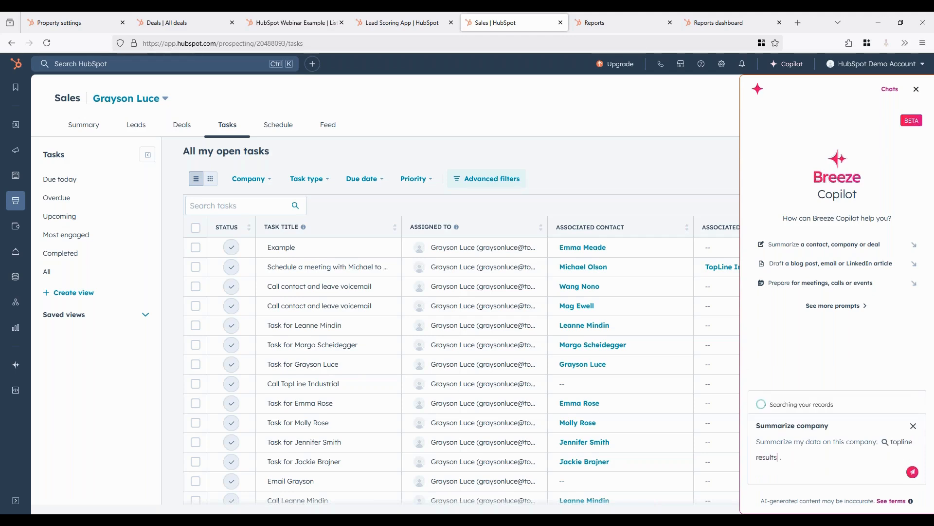
pyautogui.press('BackSpace')
pyautogui.press('BackSpace')
pyautogui.press('BackSpace')
pyautogui.press('BackSpace')
pyautogui.press('BackSpace')
pyautogui.press('BackSpace')
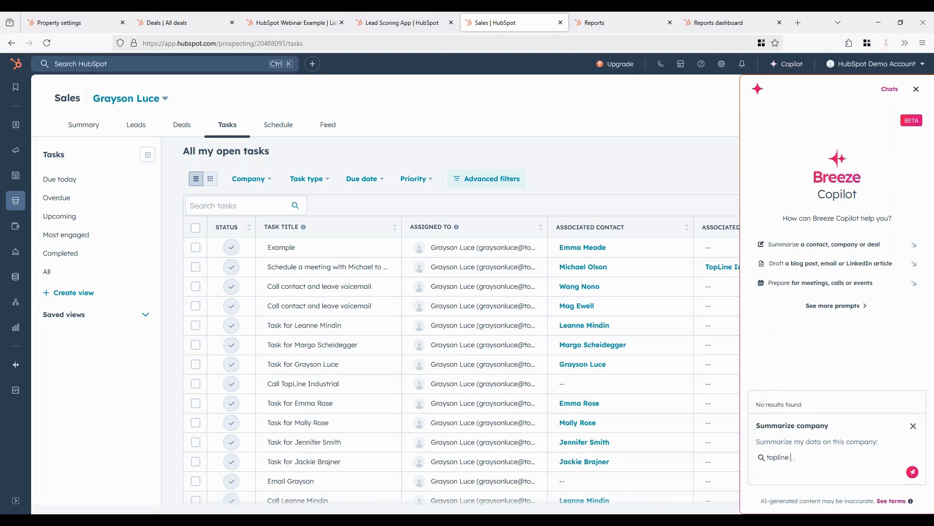
pyautogui.write('indu')
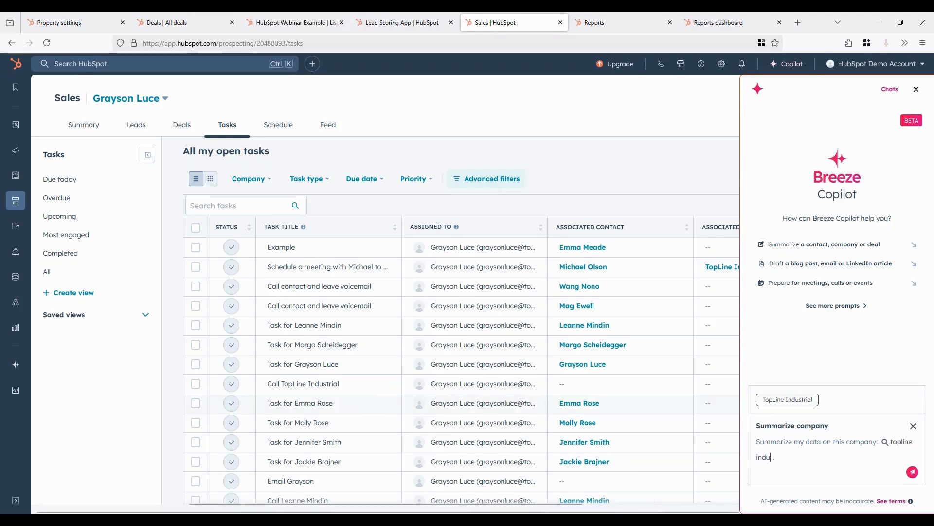
pyautogui.click(781, 400)
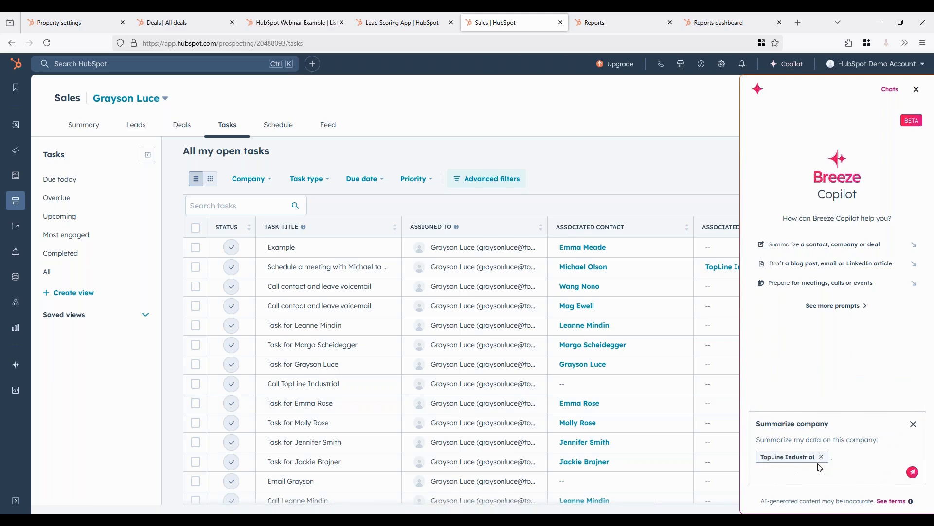
pyautogui.click(913, 472)
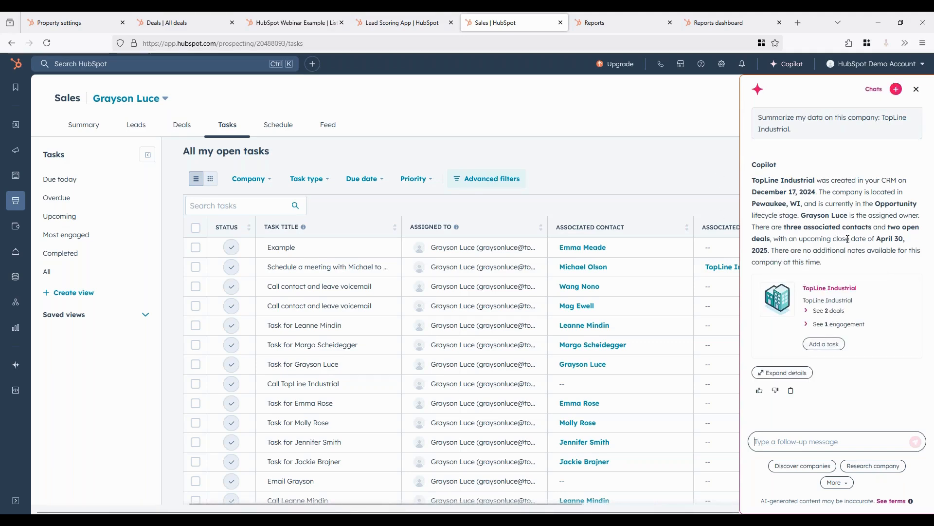
# Step: View the saved Copilot chats, start a new chat and browse the full library of prompts
pyautogui.click(879, 91)
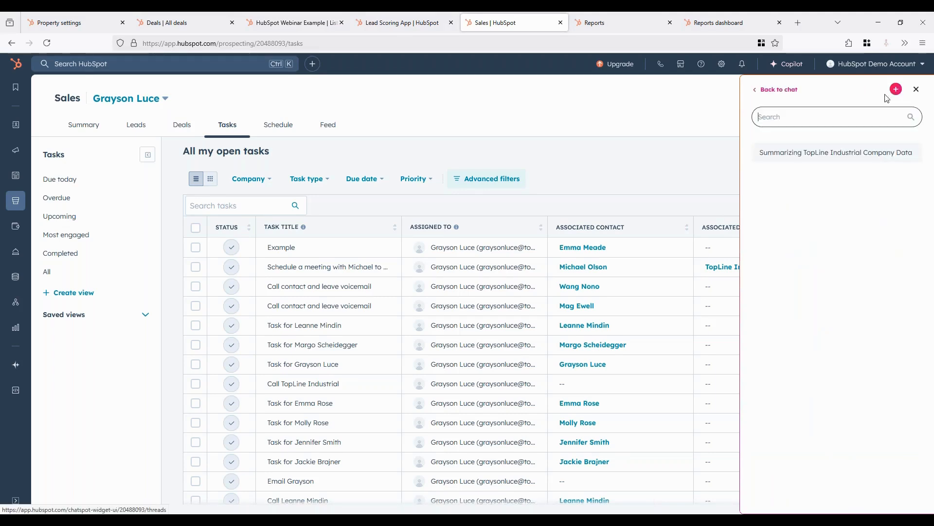
pyautogui.click(896, 89)
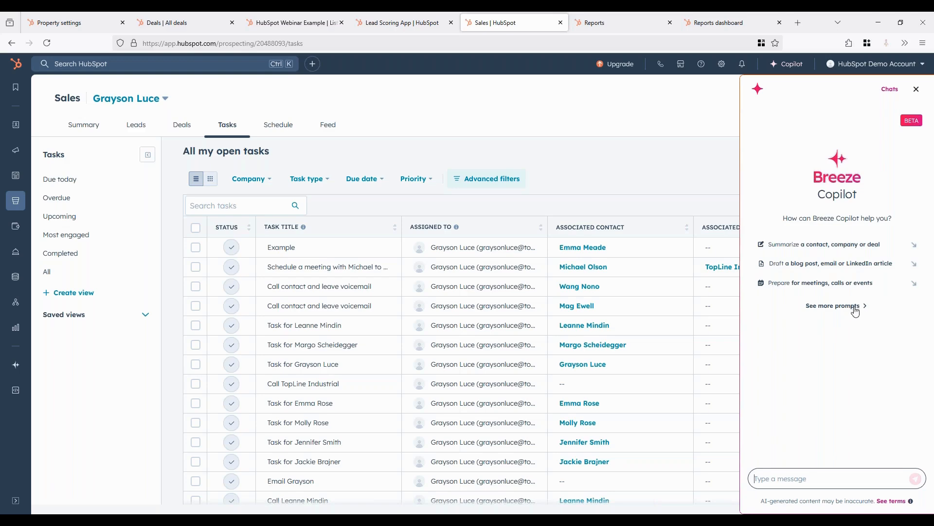
pyautogui.click(852, 307)
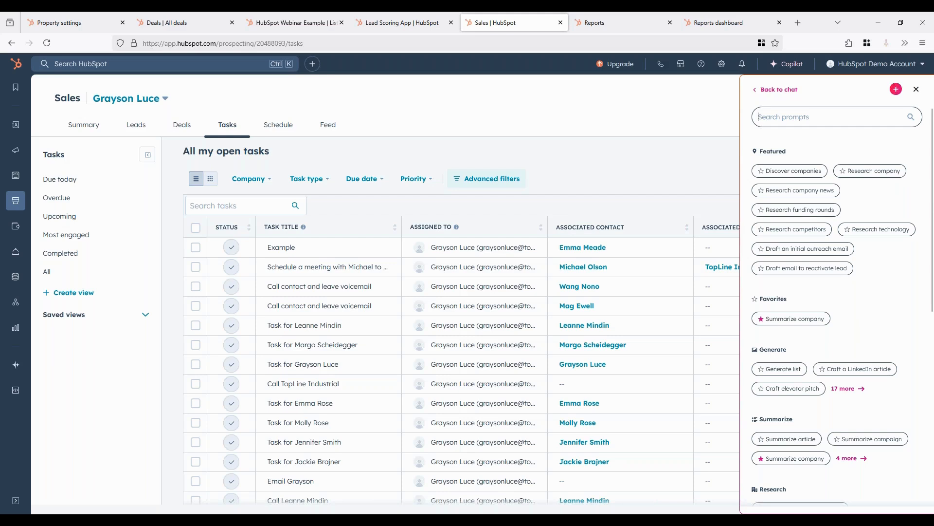
pyautogui.scroll(-5, 809, 266)
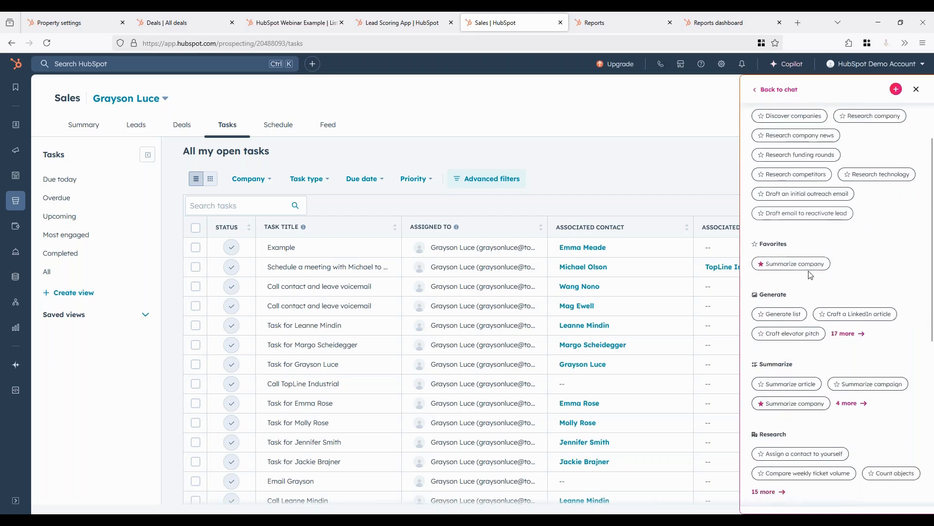
# Step: Look through the Copilot prompt library's categories, from Featured and Favorites to Add an object, HubSpot how-to and Prepare
pyautogui.scroll(-3, 814, 289)
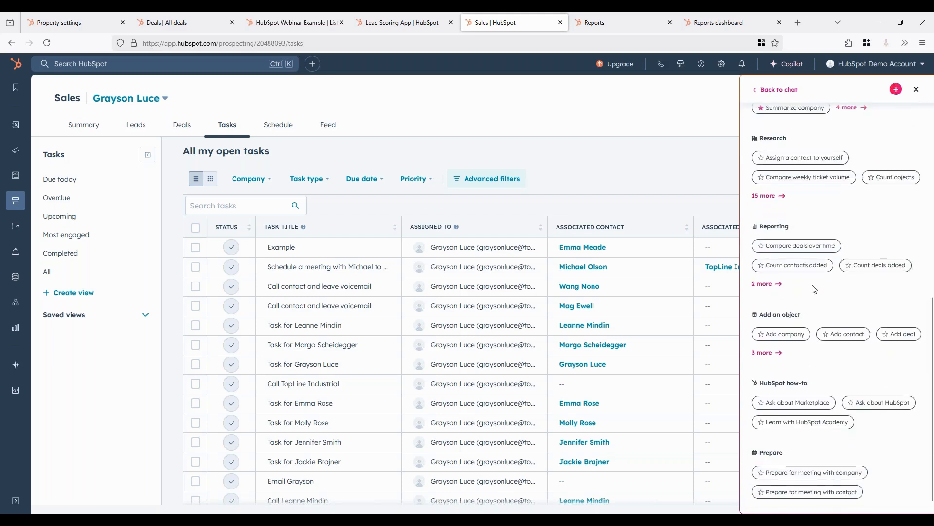
pyautogui.scroll(5, 814, 289)
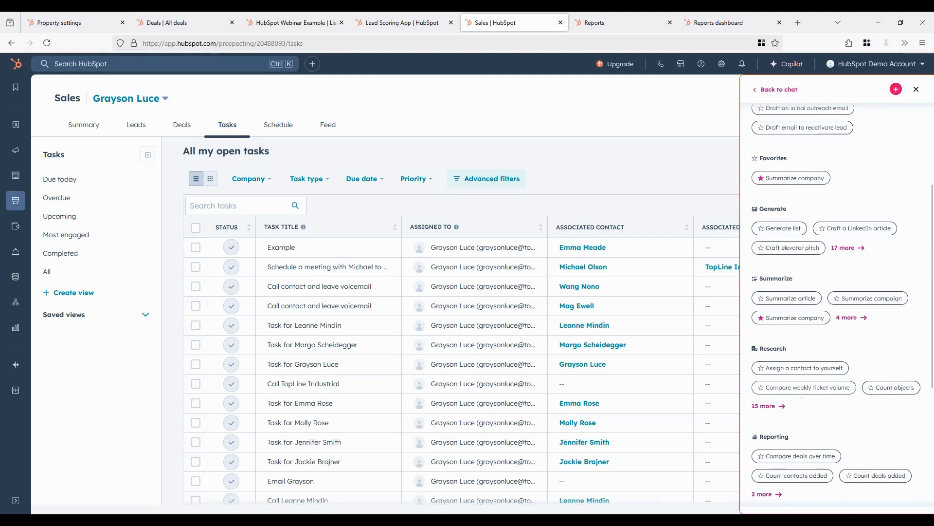
pyautogui.scroll(-2, 795, 390)
pyautogui.scroll(-2, 793, 409)
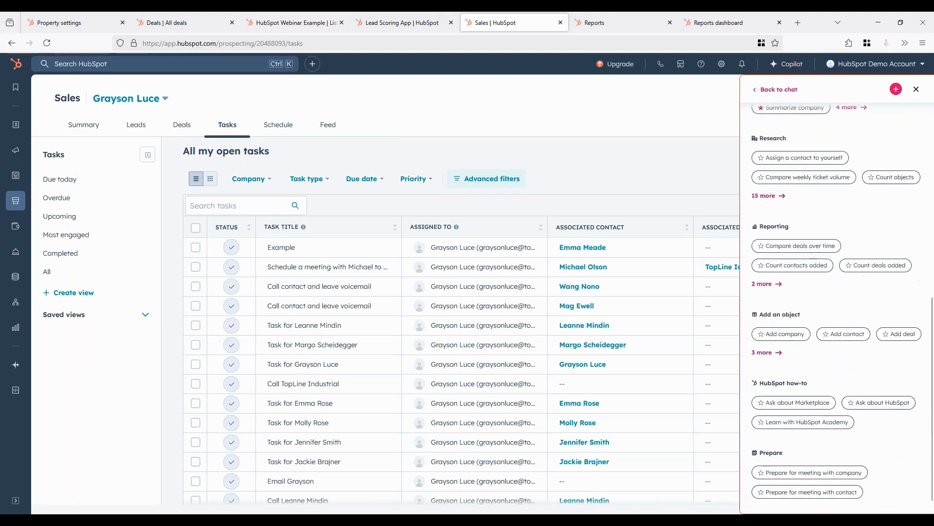
pyautogui.scroll(5, 804, 373)
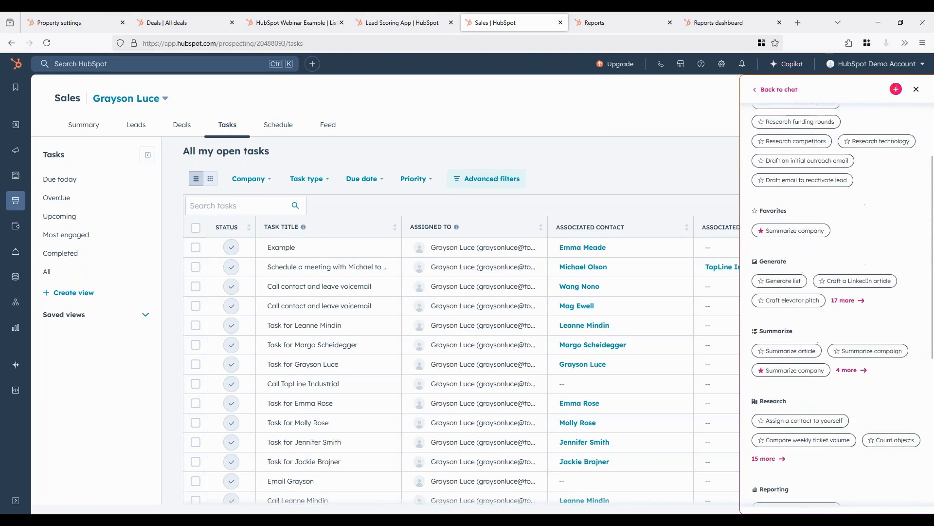
pyautogui.scroll(2, 805, 265)
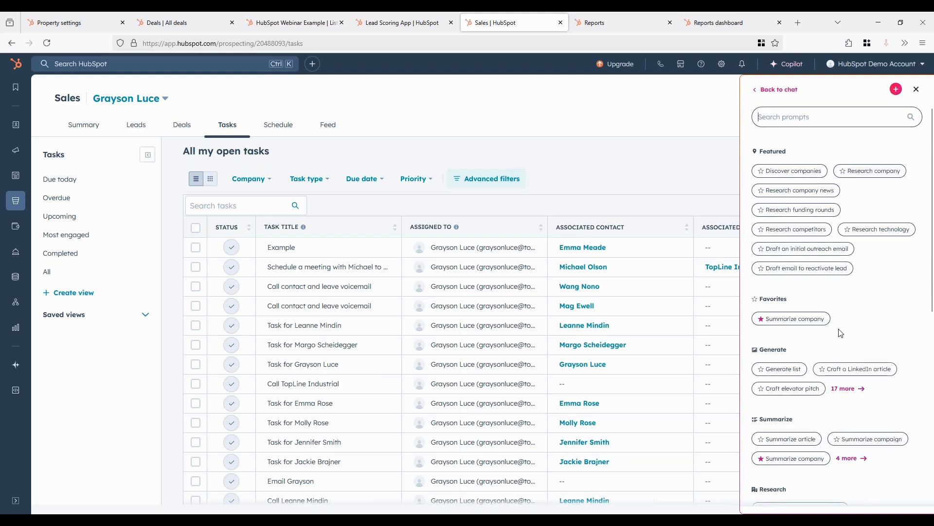
# Step: Open and dismiss the favorite Summarize company prompt, then add Draft email to reactivate lead to the favorite prompts
pyautogui.click(803, 321)
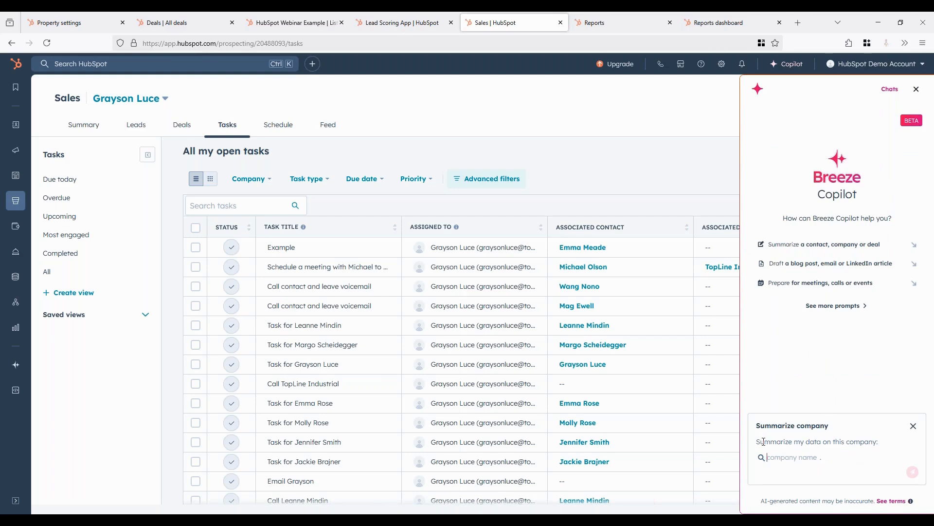
pyautogui.click(914, 426)
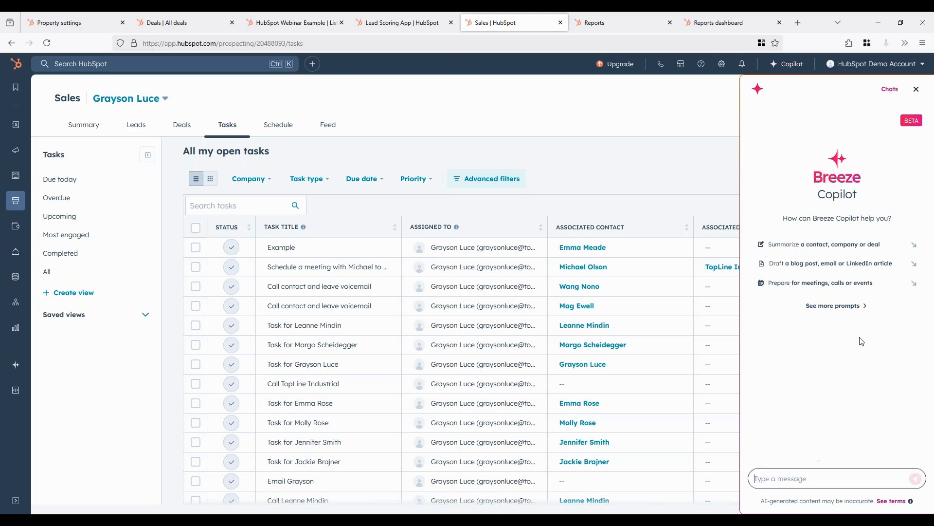
pyautogui.click(851, 306)
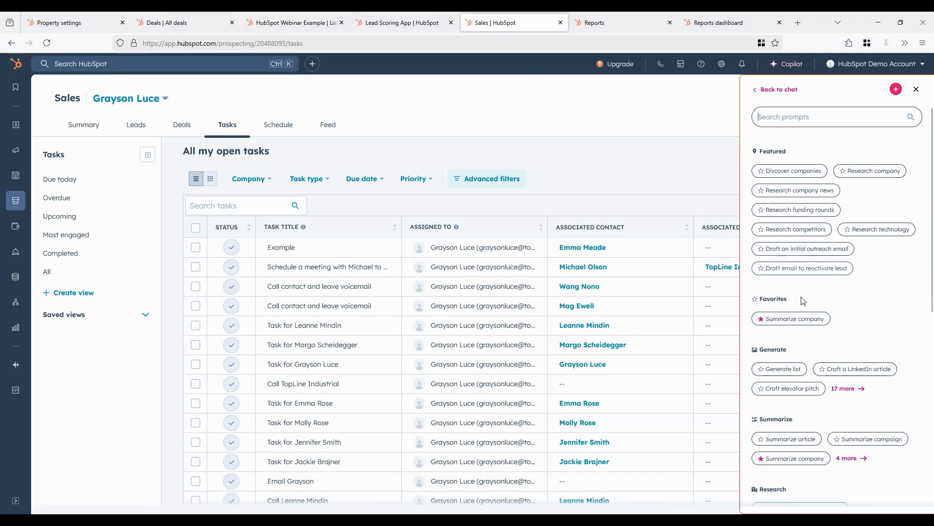
pyautogui.click(761, 268)
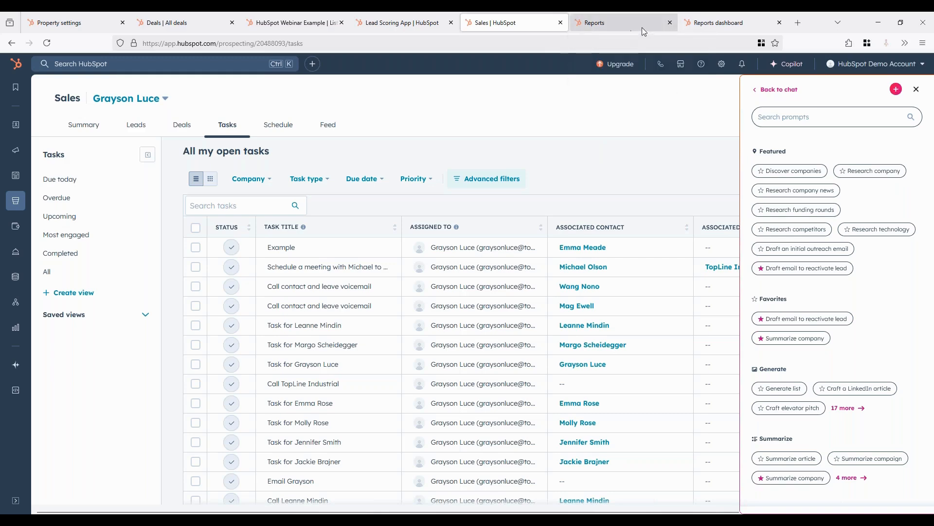
# Step: From the reports list, start sharing the Deal amount average by rep report by email
pyautogui.click(617, 22)
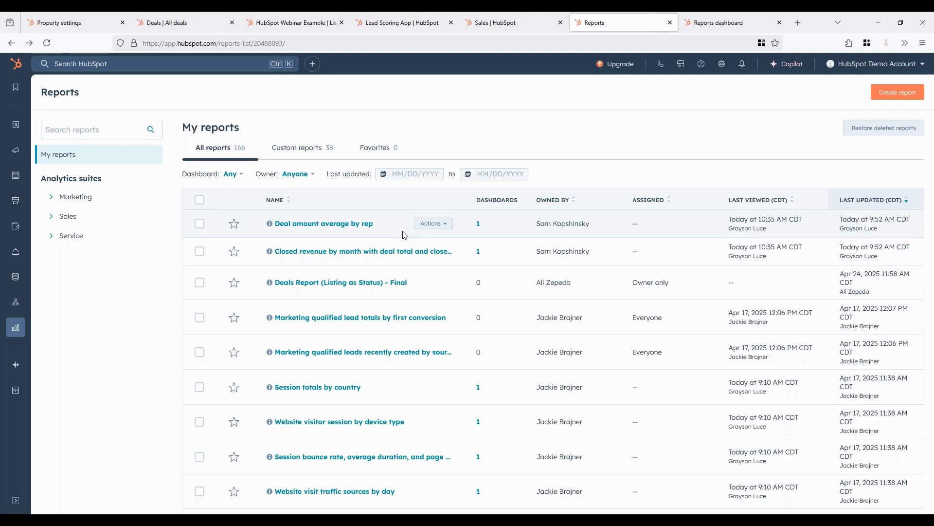
pyautogui.click(436, 225)
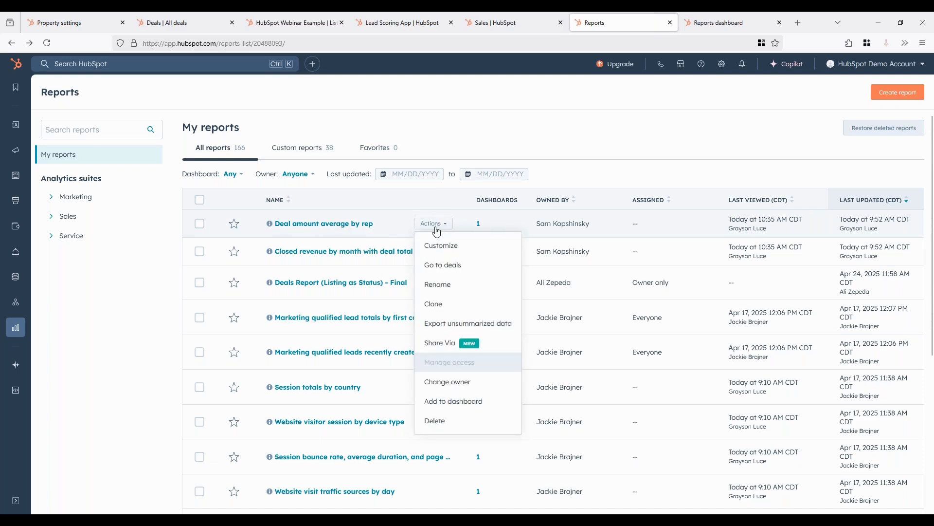
pyautogui.click(451, 346)
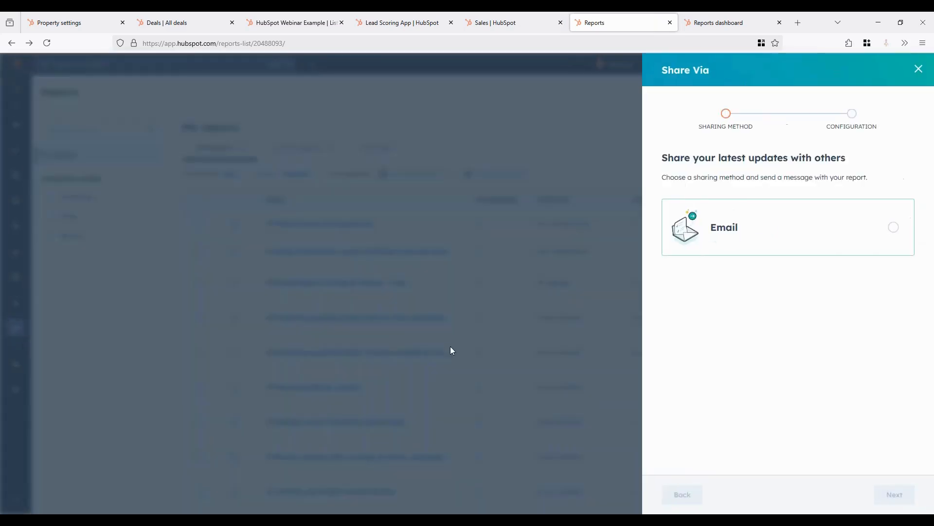
pyautogui.click(895, 231)
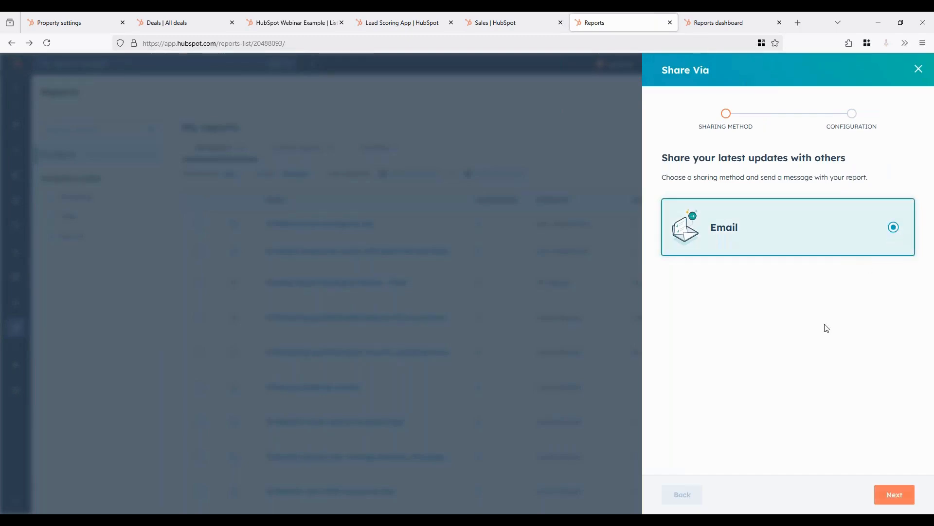
pyautogui.click(893, 495)
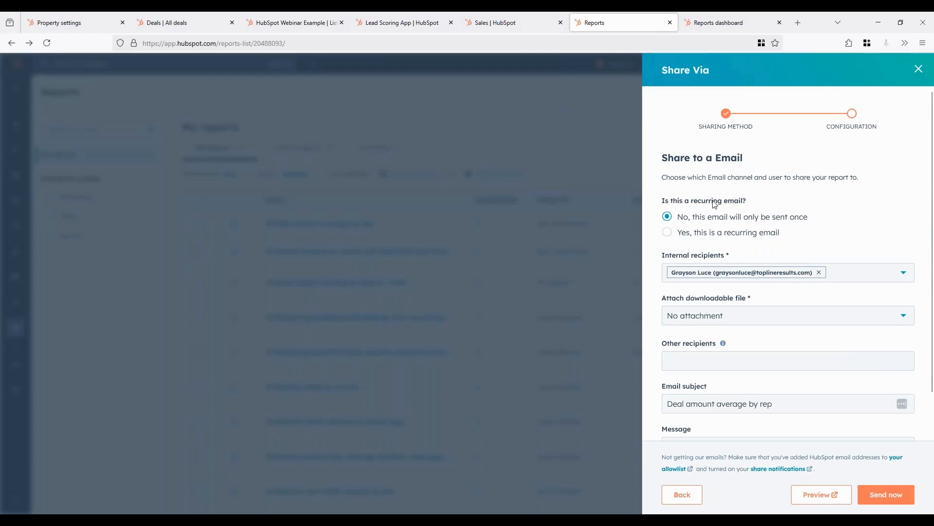
# Step: Make the report email recurring with the nickname Exmaple and view the available internal recipients
pyautogui.click(719, 238)
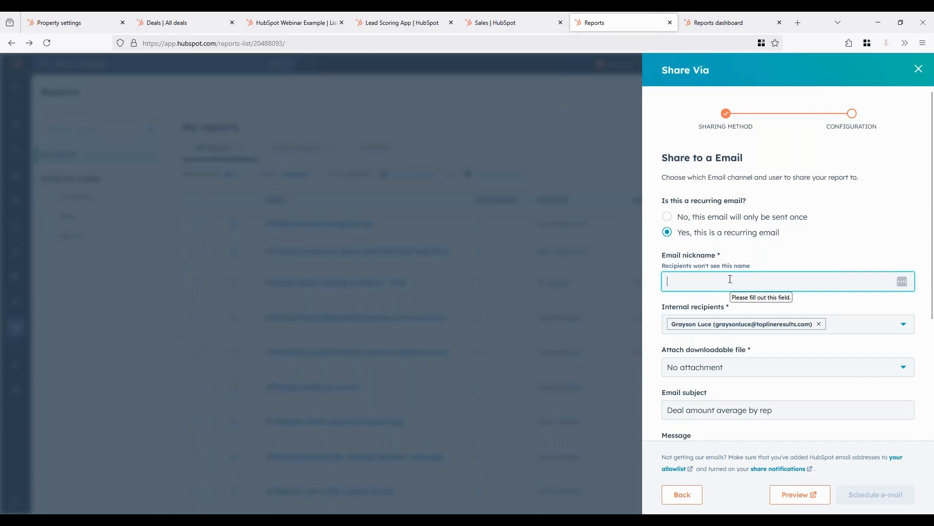
pyautogui.write('Exmaple')
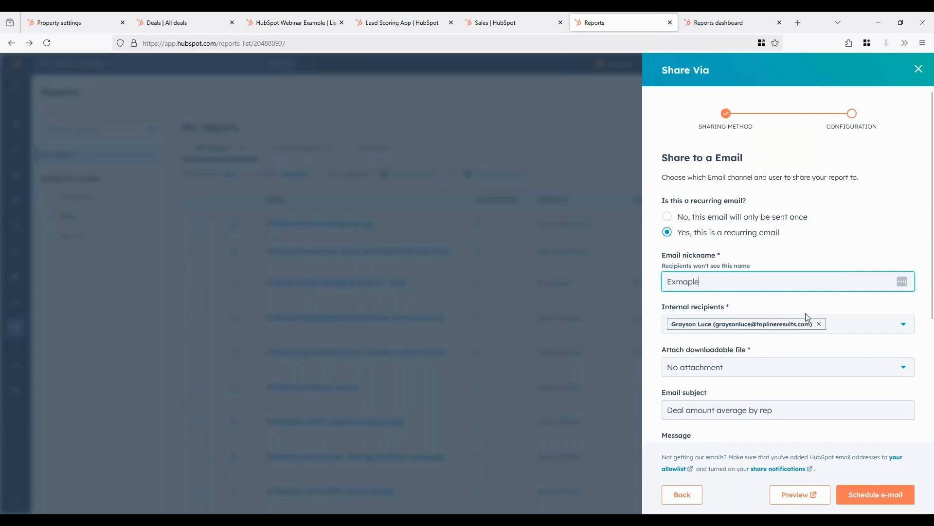
pyautogui.click(868, 327)
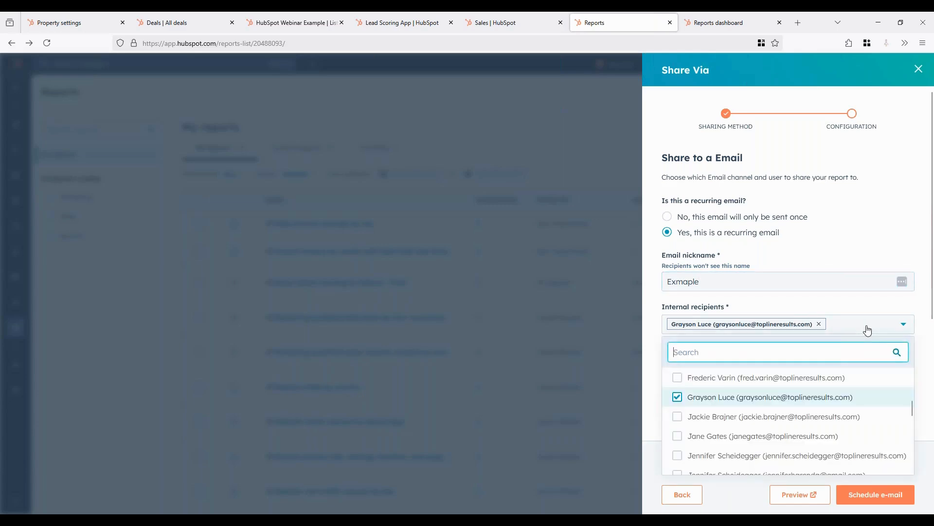
pyautogui.click(901, 329)
pyautogui.scroll(-2, 855, 309)
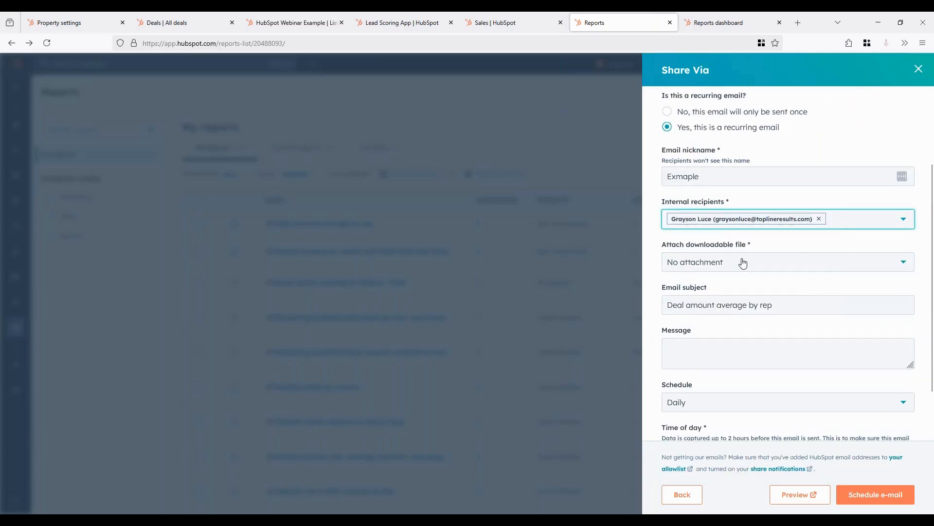
# Step: View the report email's attachment formats and schedule frequencies, then leave sharing without scheduling the email
pyautogui.click(743, 262)
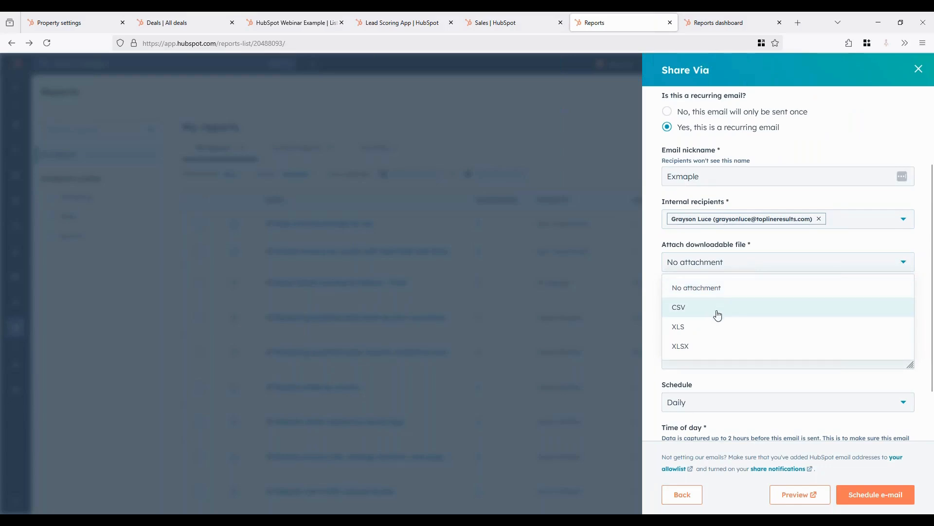
pyautogui.click(826, 253)
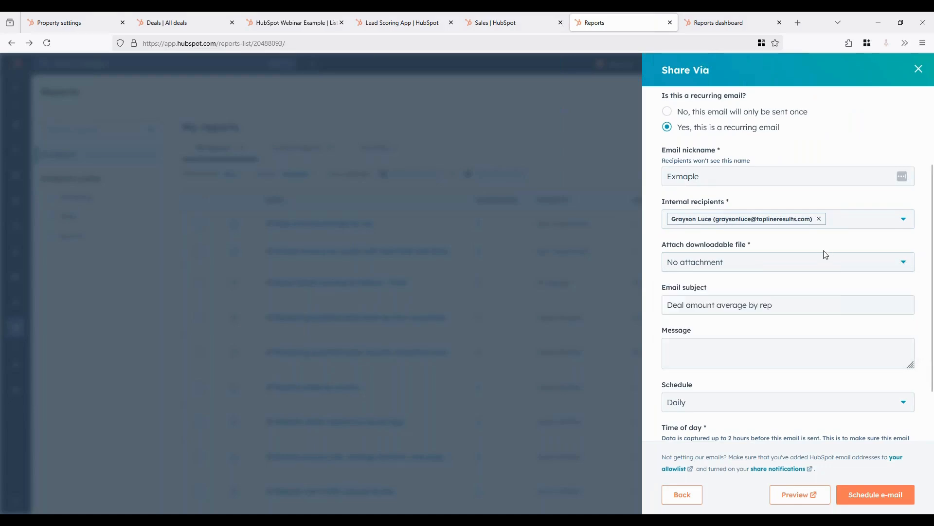
pyautogui.scroll(-2, 707, 297)
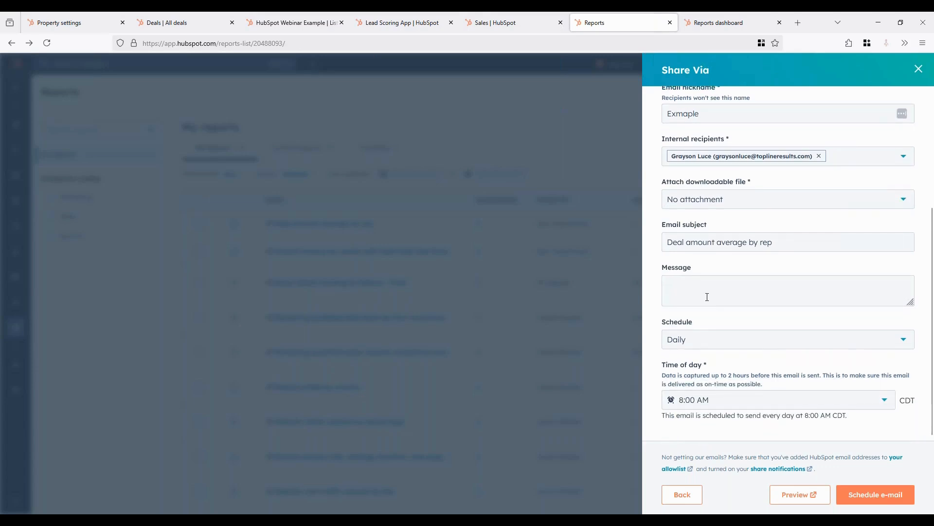
pyautogui.click(722, 340)
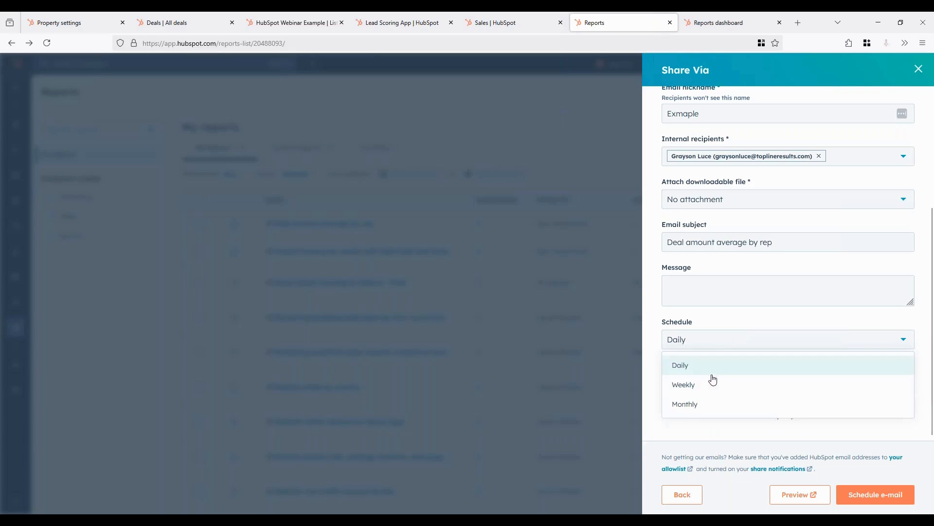
pyautogui.click(718, 319)
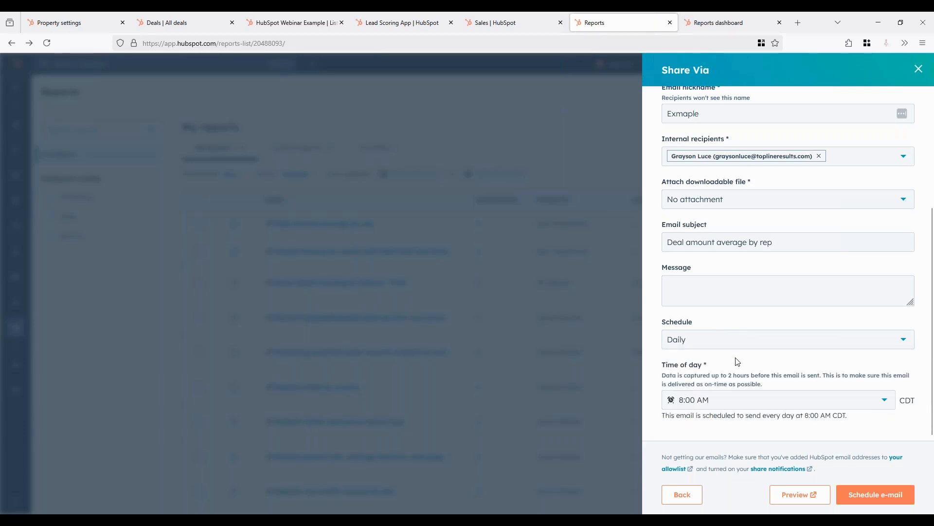
pyautogui.click(674, 501)
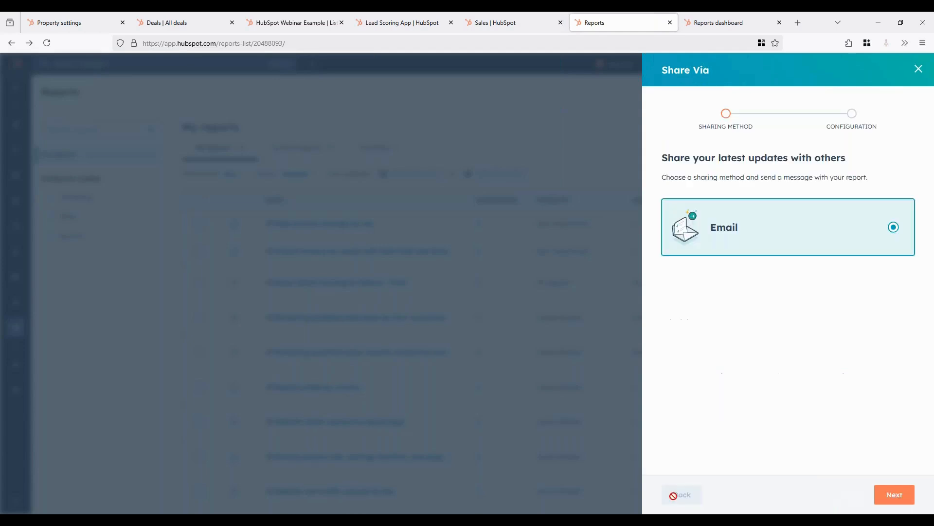
pyautogui.click(924, 71)
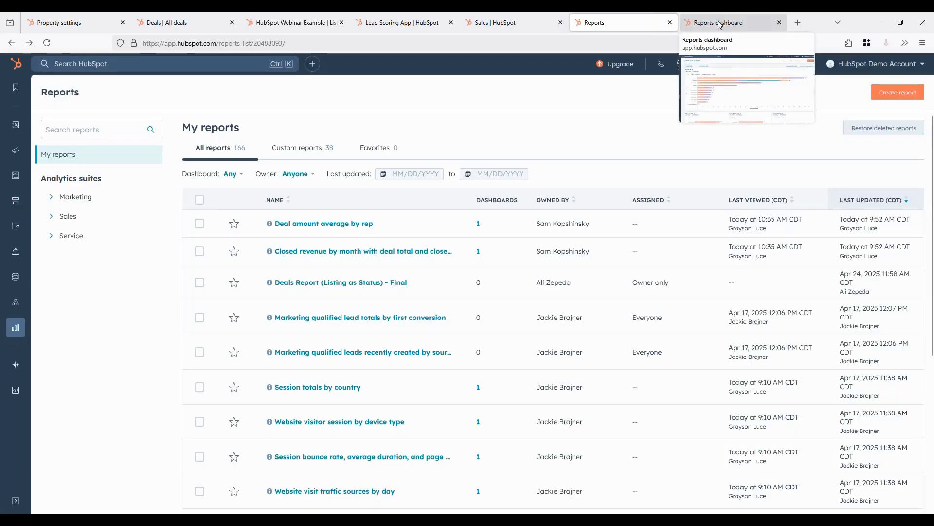
# Step: Set up an email of the Activities by Reps dashboard as a recurring email with the nickname Example
pyautogui.click(719, 25)
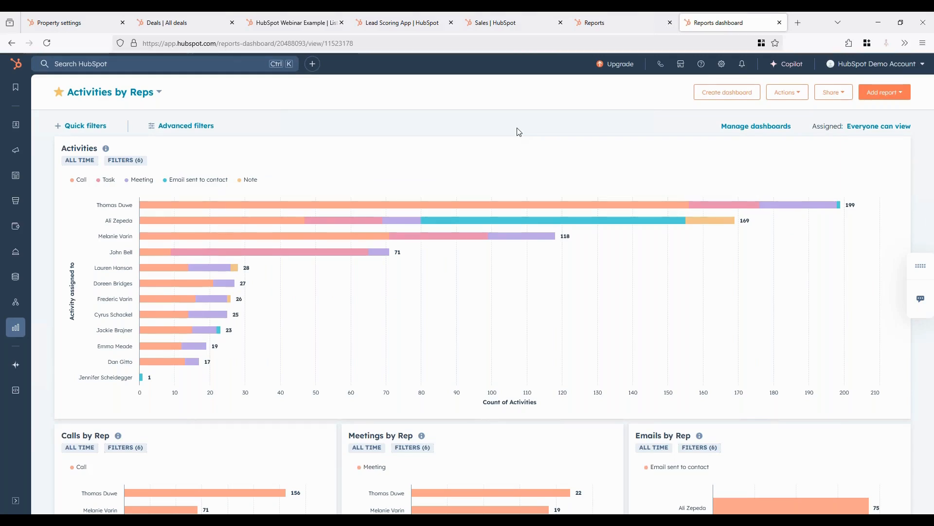
pyautogui.click(835, 95)
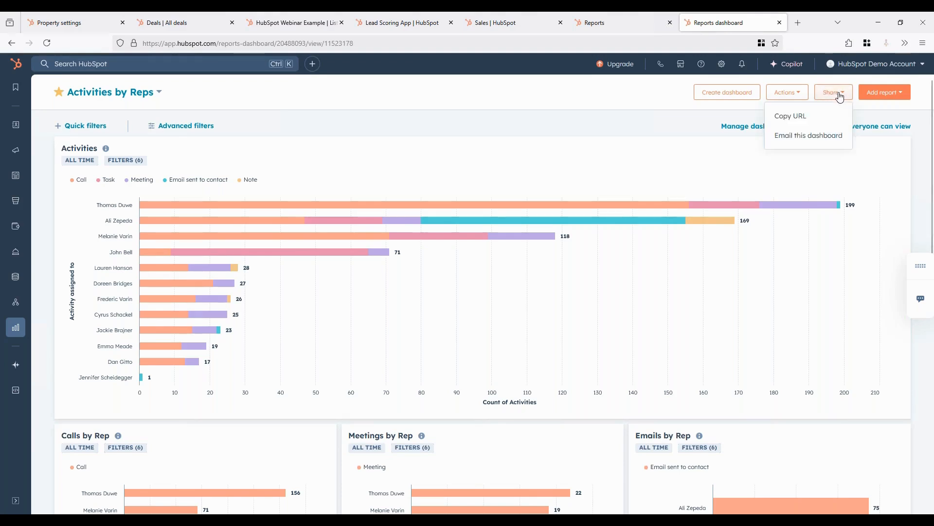
pyautogui.click(826, 137)
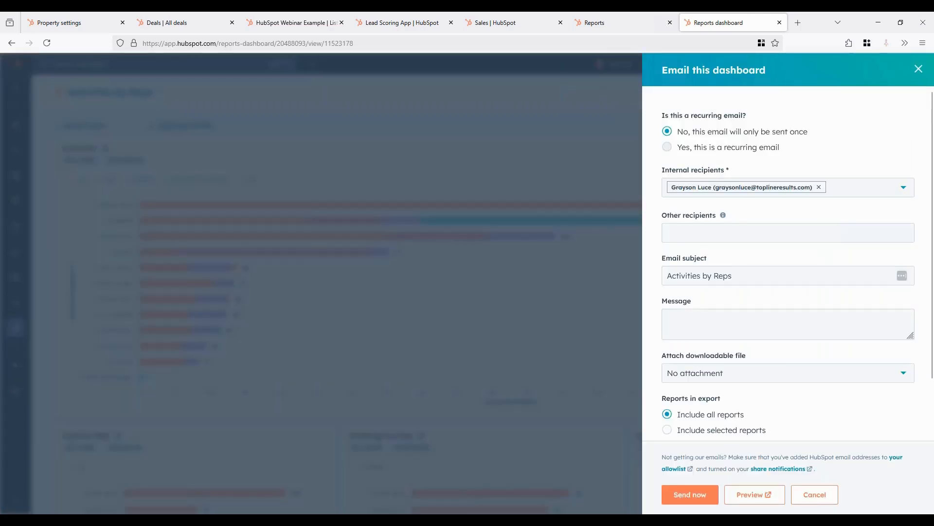
pyautogui.click(697, 151)
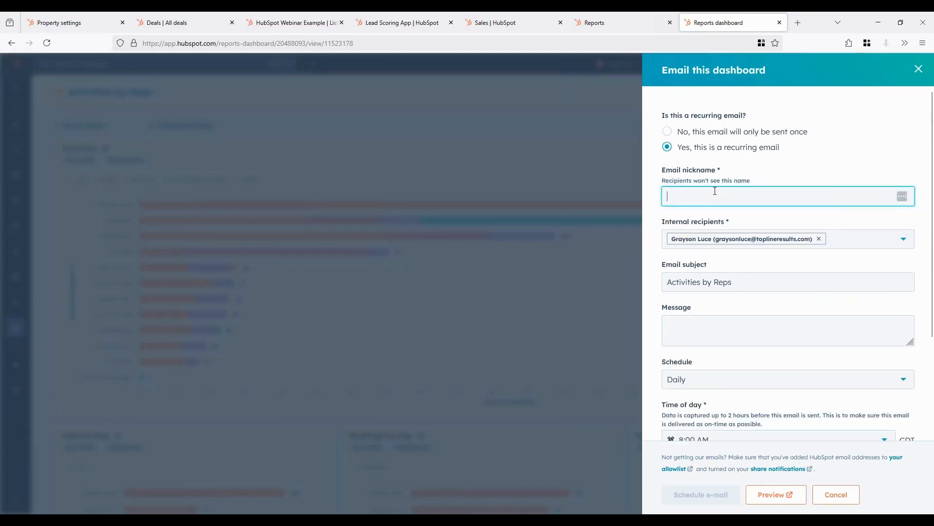
pyautogui.write('Ex')
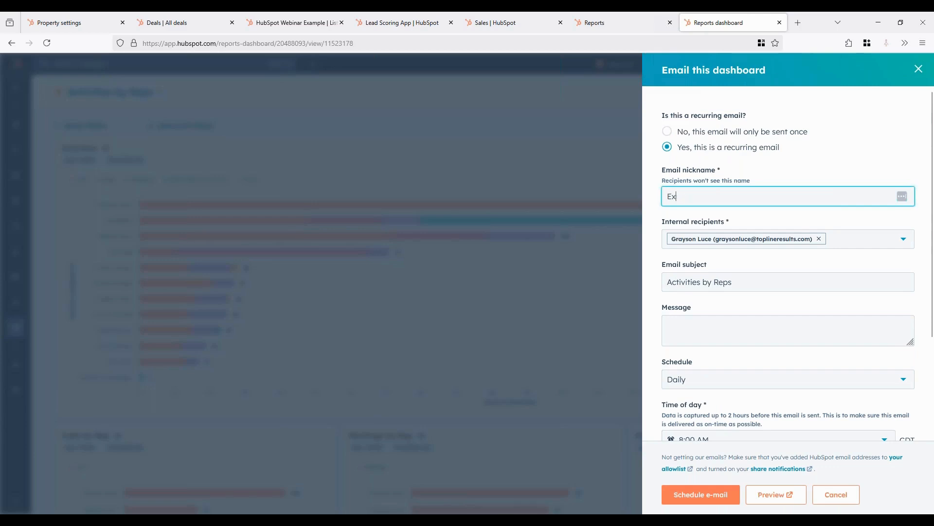
pyautogui.write('ample')
# Step: Set the dashboard email's schedule to Weekly with Monday as the day of the week
pyautogui.click(693, 331)
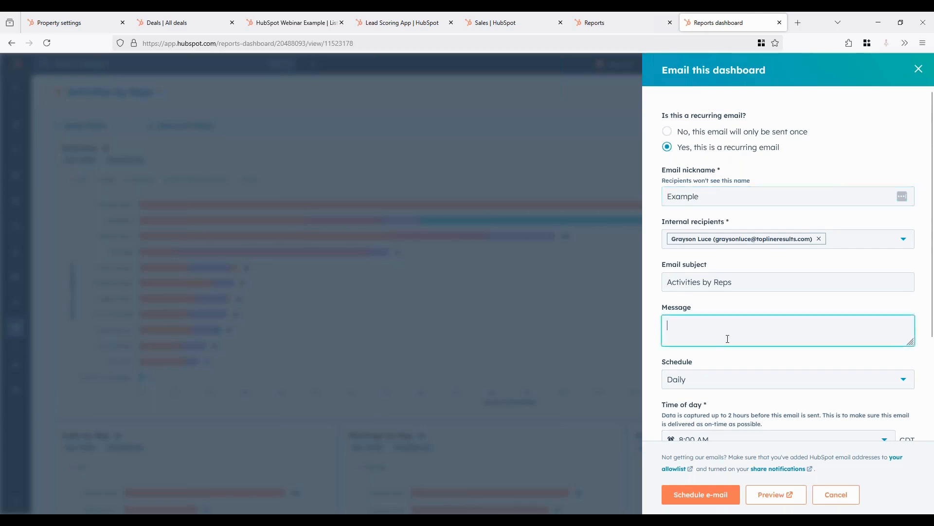
pyautogui.scroll(-1, 729, 336)
pyautogui.click(717, 329)
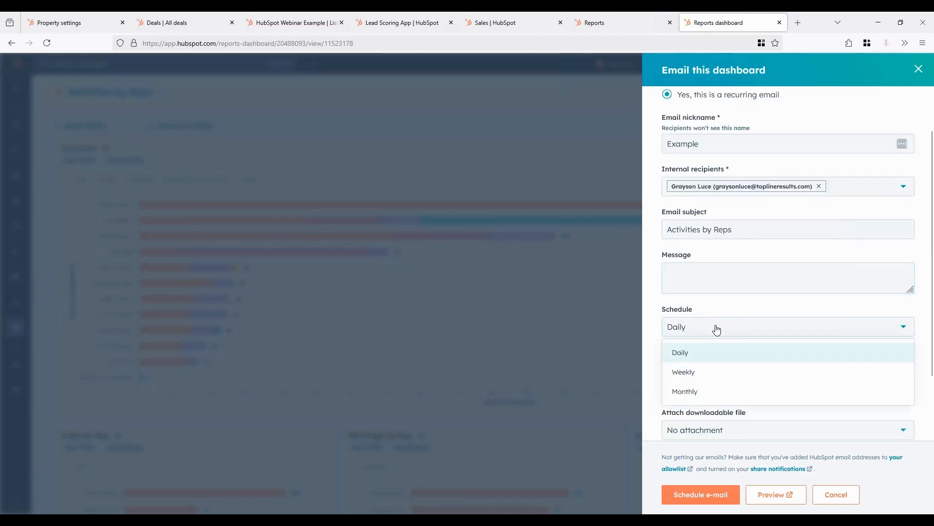
pyautogui.click(709, 373)
pyautogui.scroll(-2, 712, 269)
pyautogui.click(712, 270)
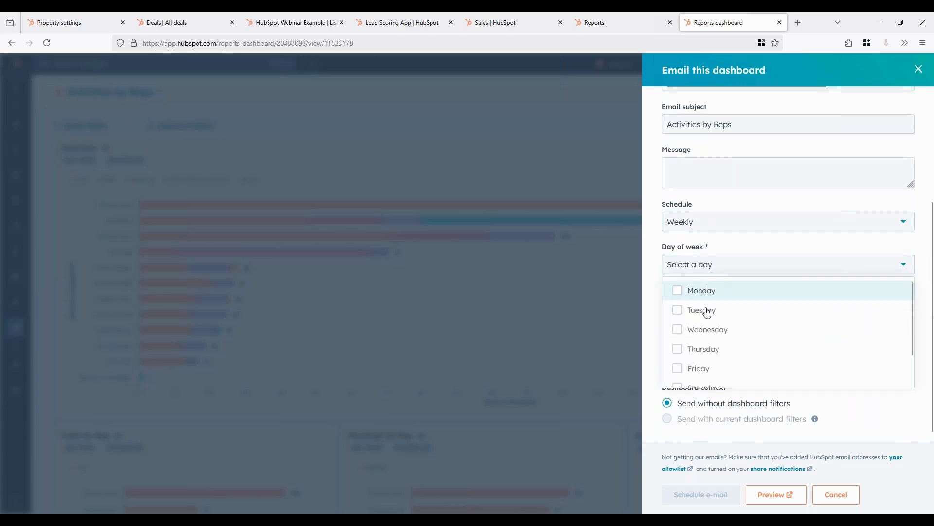
pyautogui.click(698, 292)
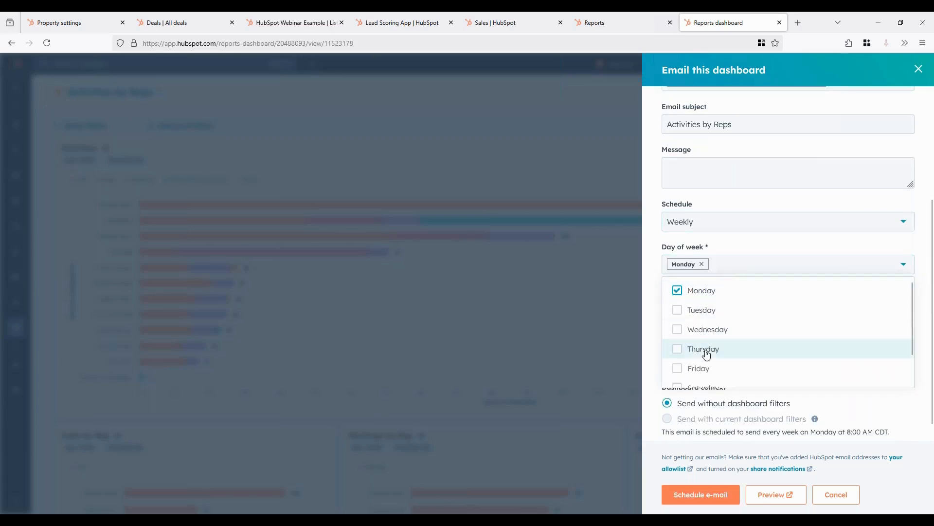
pyautogui.scroll(-1, 701, 370)
pyautogui.scroll(1, 701, 370)
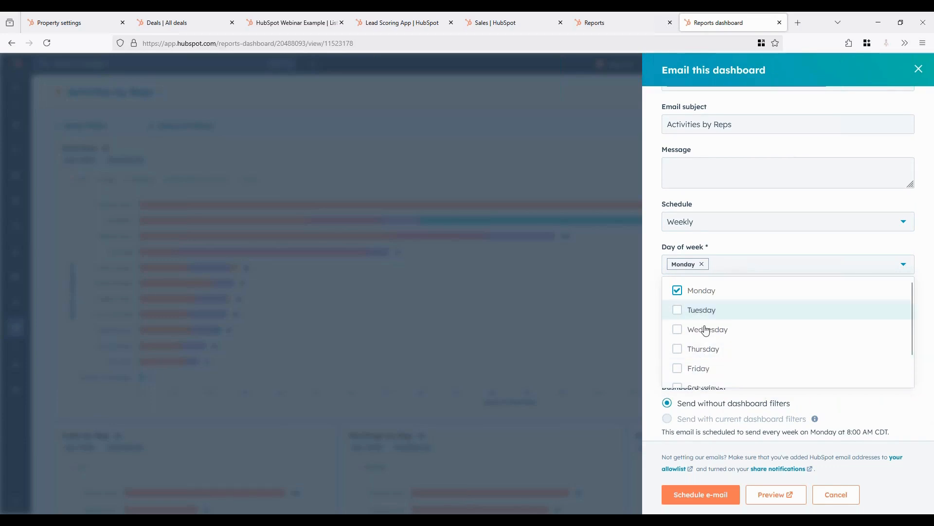
# Step: Attach the dashboard to the recurring email as a PDF image export
pyautogui.click(739, 246)
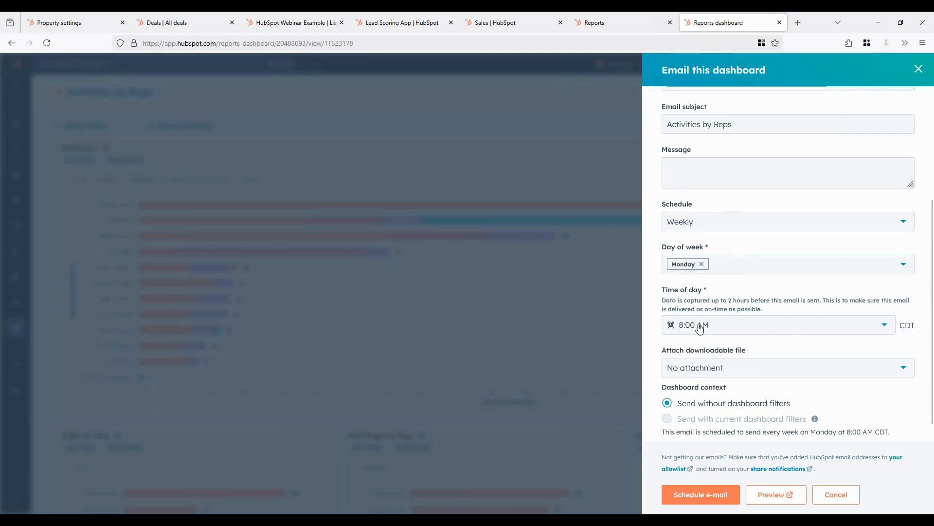
pyautogui.click(722, 374)
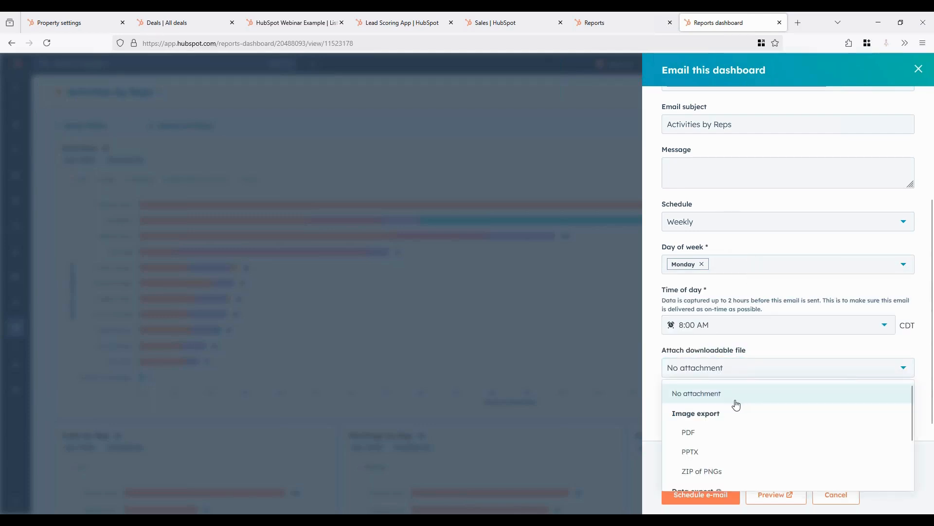
pyautogui.scroll(-1, 734, 419)
pyautogui.scroll(1, 727, 437)
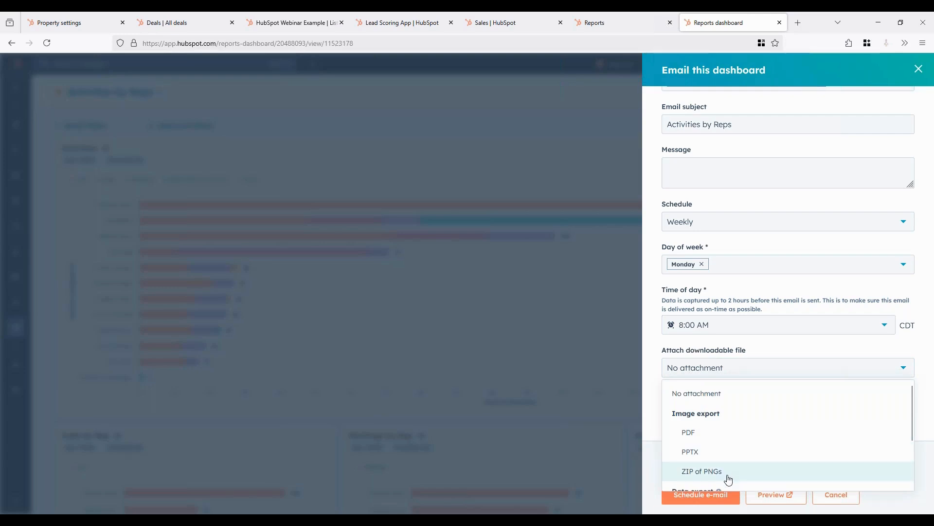
pyautogui.click(715, 433)
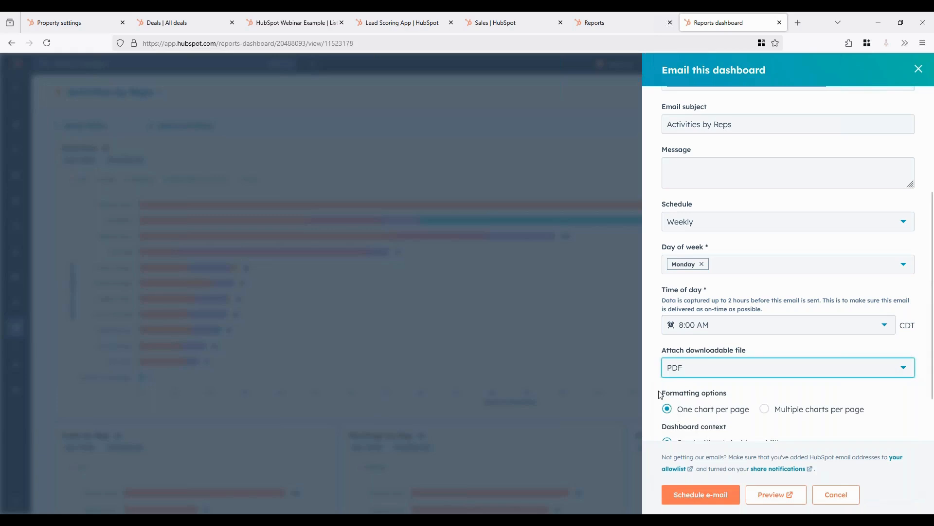
# Step: Format the PDF with multiple charts per page and schedule the recurring dashboard email
pyautogui.scroll(-1, 660, 387)
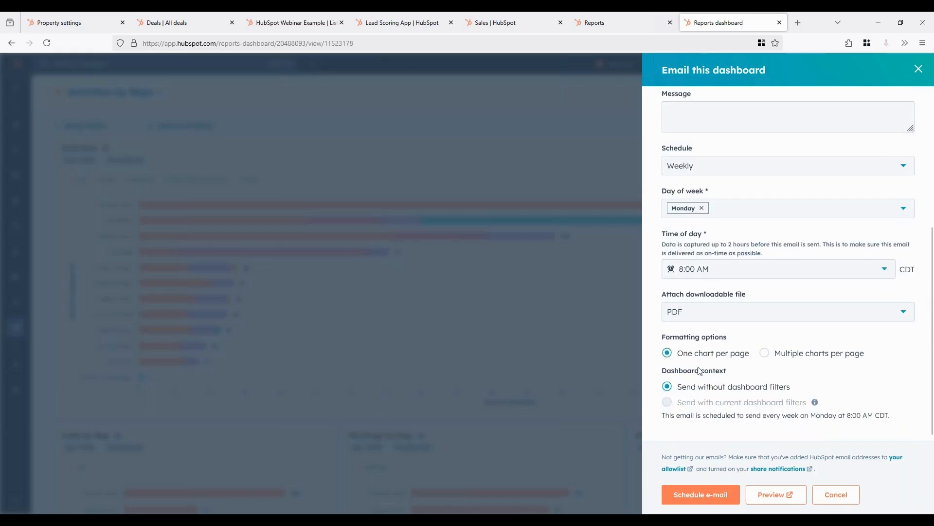
pyautogui.click(766, 355)
pyautogui.click(707, 495)
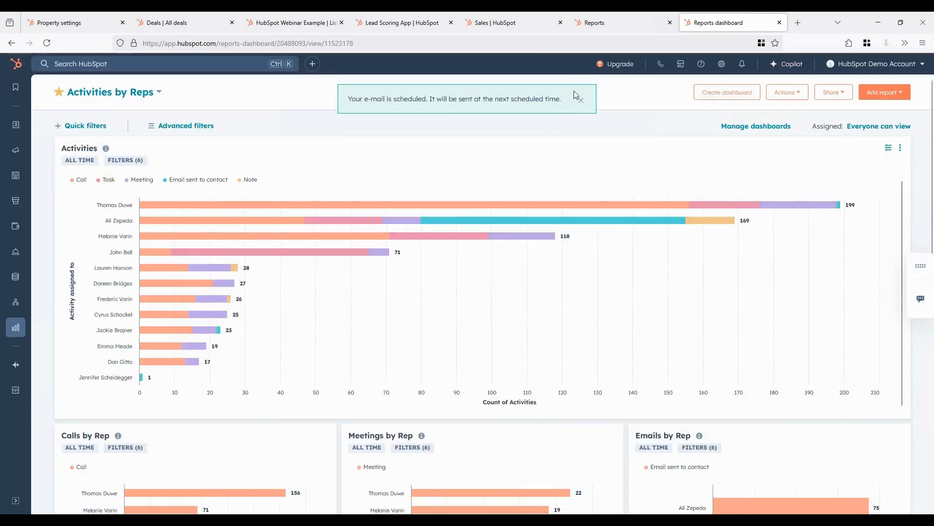
pyautogui.click(581, 101)
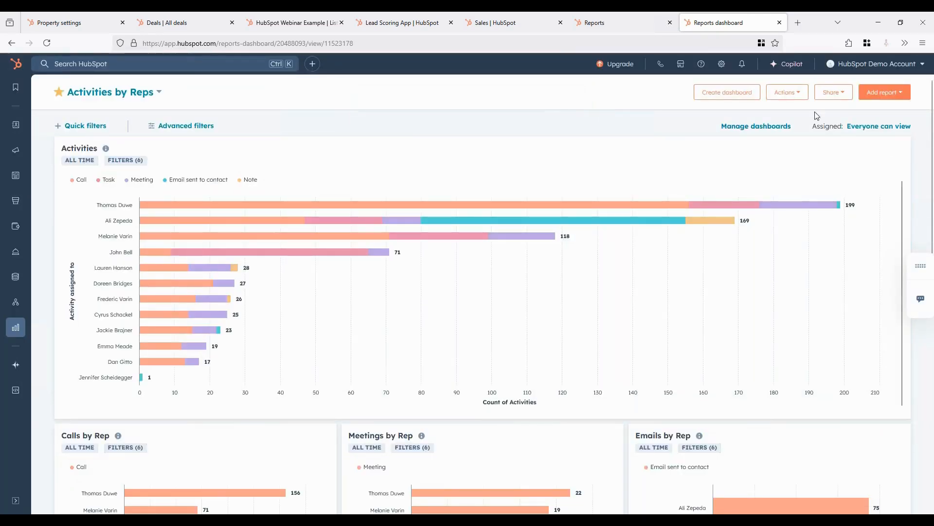
# Step: Review the recurring emails set up for the Activities by Reps dashboard, then return to the dashboard
pyautogui.click(838, 97)
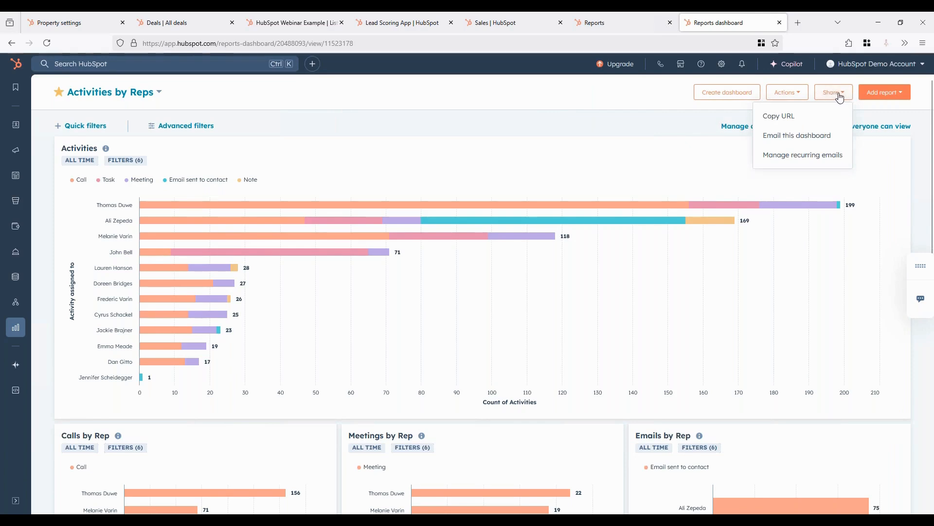
pyautogui.click(800, 157)
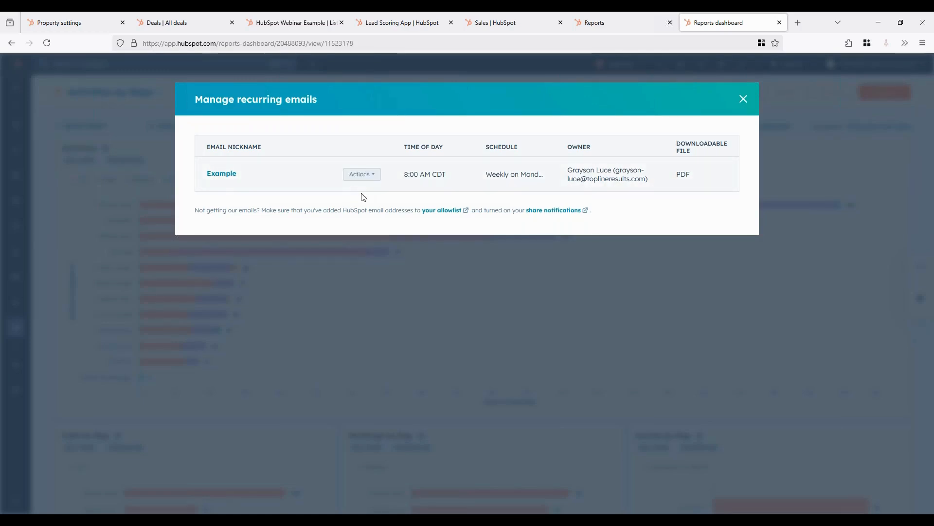
pyautogui.click(743, 99)
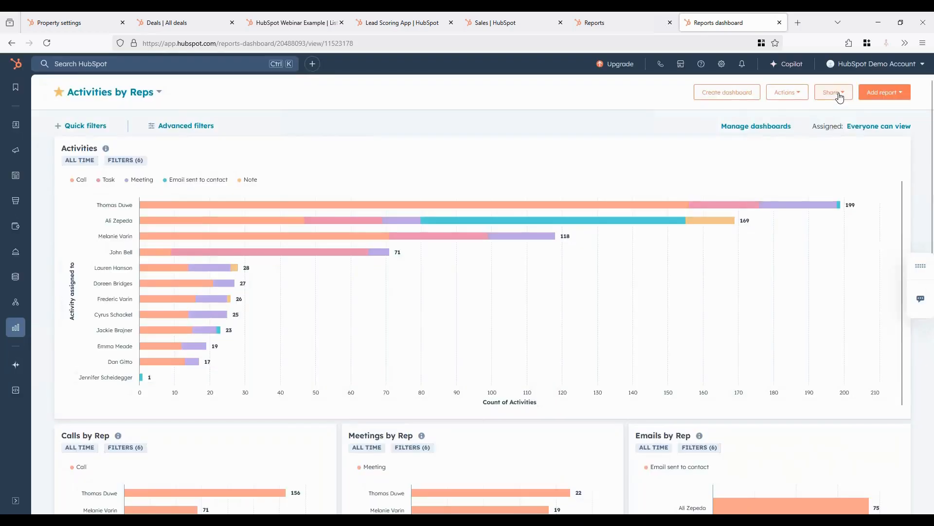
# Step: View the one-time email options for the Activities by Reps dashboard and leave without sending
pyautogui.click(839, 97)
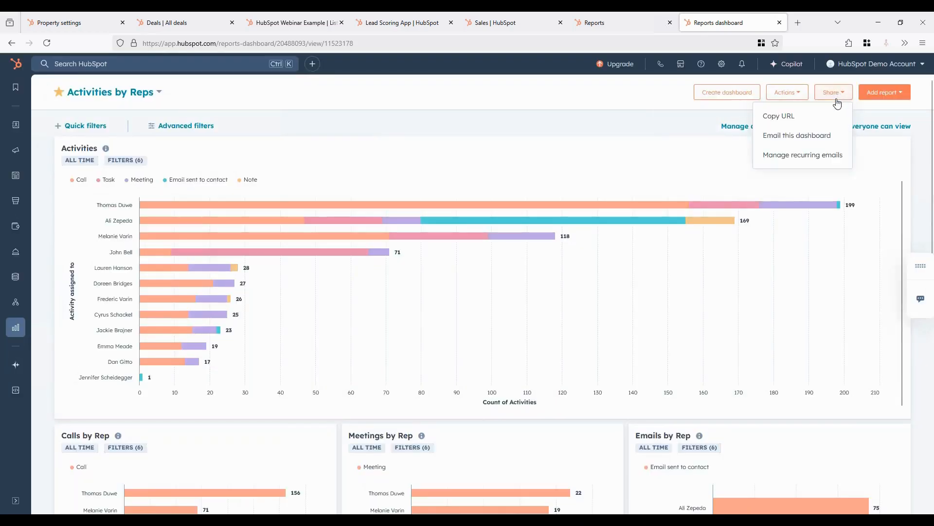
pyautogui.click(822, 140)
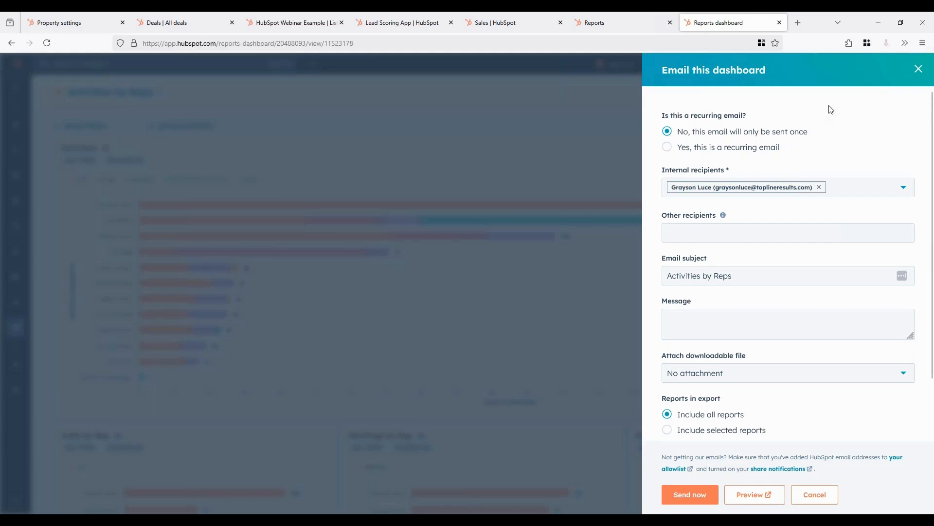
pyautogui.click(915, 68)
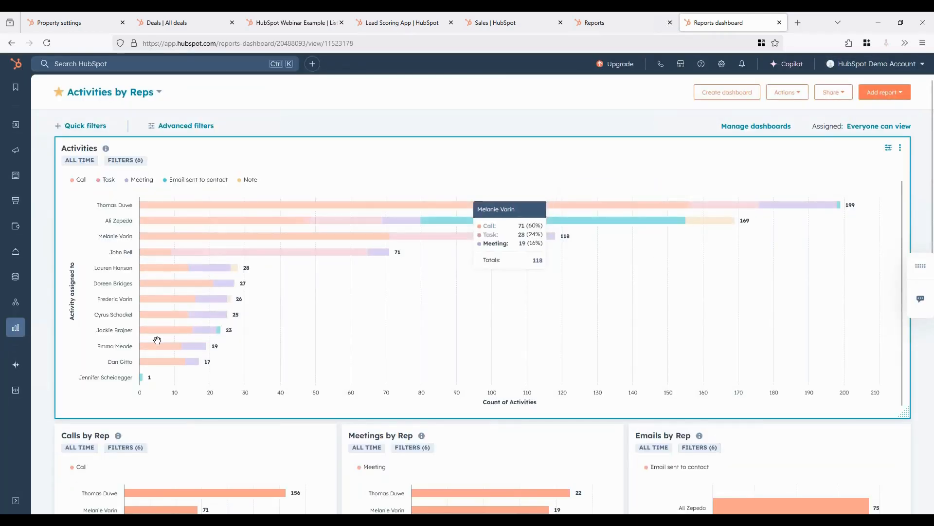